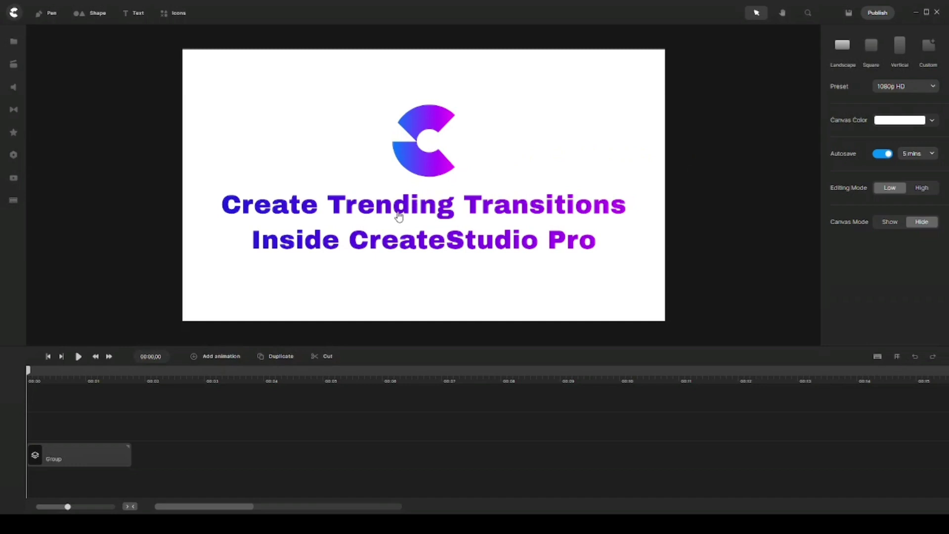
# Delete the title and logo group from the timeline to empty the project.
pyautogui.moveTo(117, 424); pyautogui.dragTo(98, 480)
pyautogui.press('Delete')
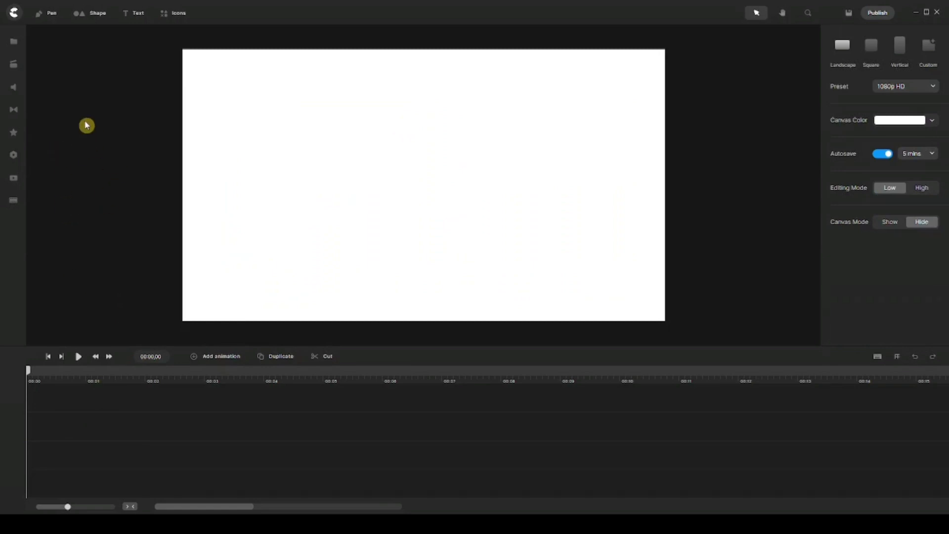
# Add the wooden office 3D background with the axe sign and green chair, and shorten its clip to 7 seconds.
pyautogui.click(17, 67)
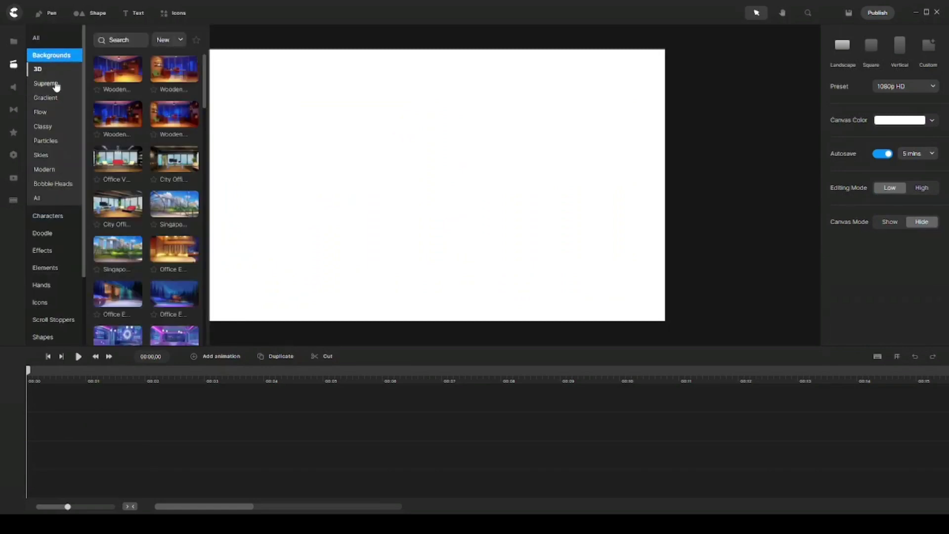
pyautogui.moveTo(190, 79); pyautogui.dragTo(337, 144)
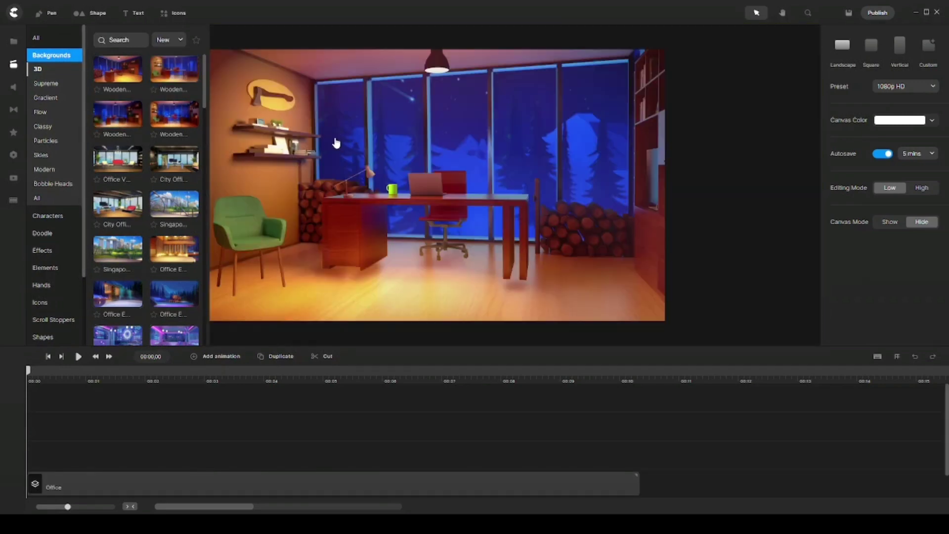
pyautogui.click(520, 484)
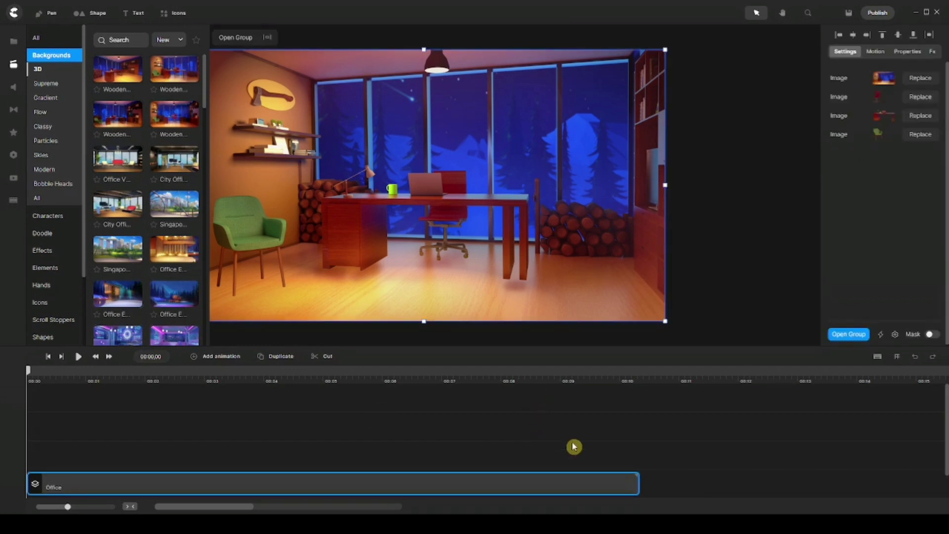
pyautogui.moveTo(637, 484); pyautogui.dragTo(446, 478)
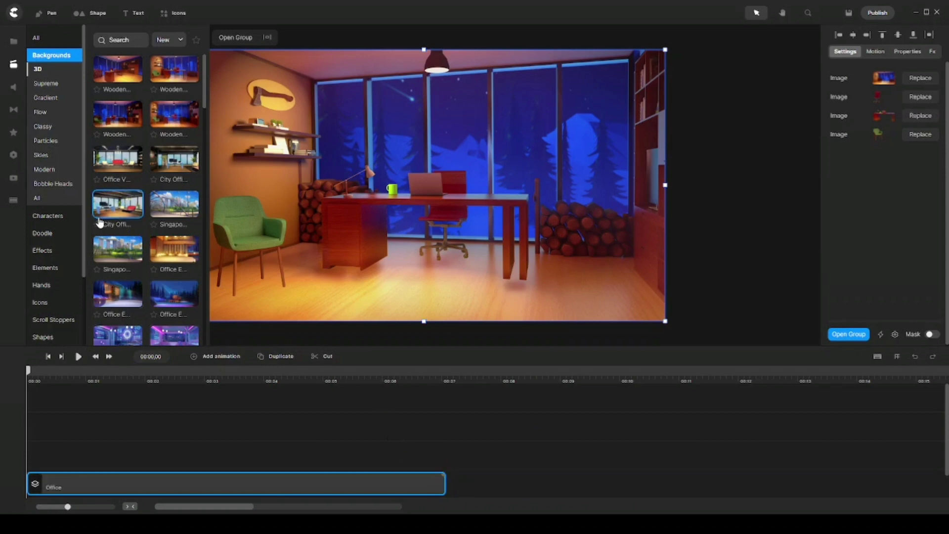
# Place the Cool Guy 3D character, flipped horizontally, in front of the desk and extend its Wave action to 7 seconds.
pyautogui.click(66, 216)
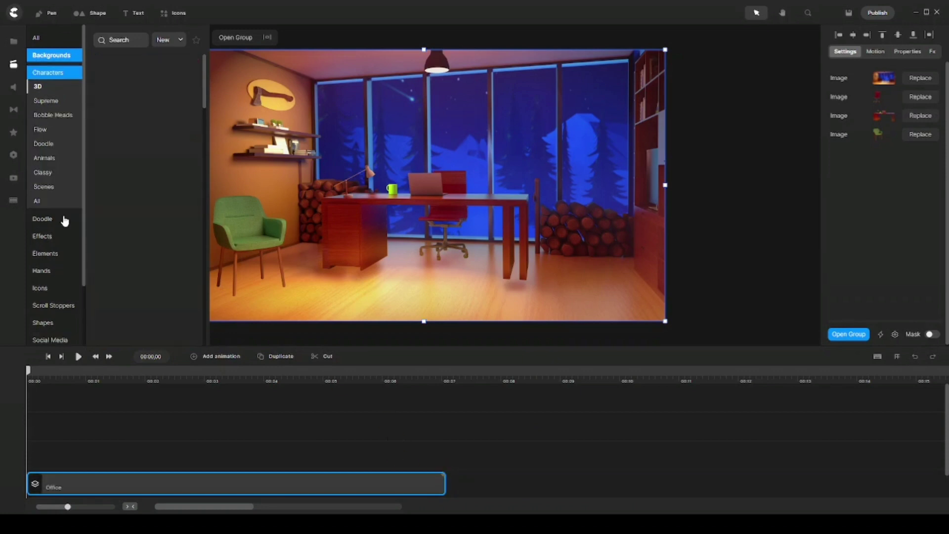
pyautogui.moveTo(114, 114); pyautogui.dragTo(394, 188)
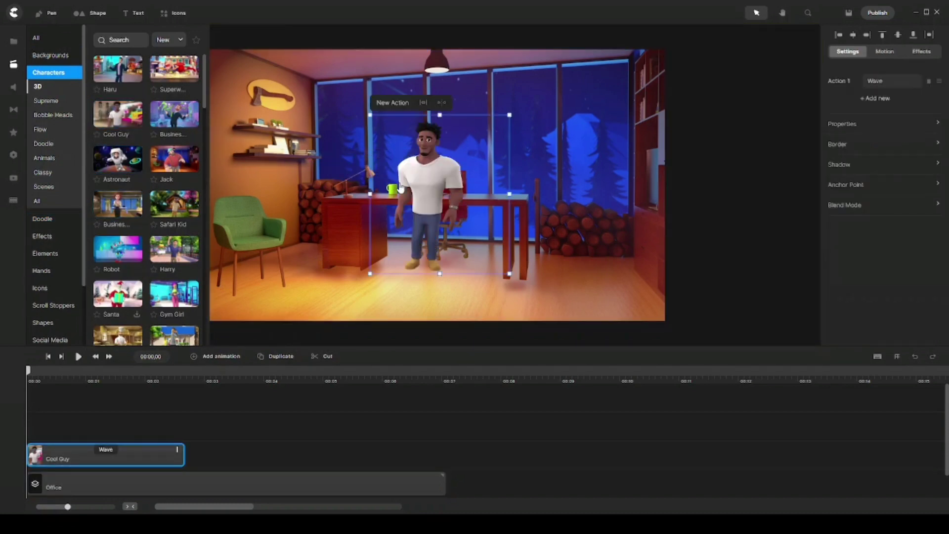
pyautogui.click(425, 125)
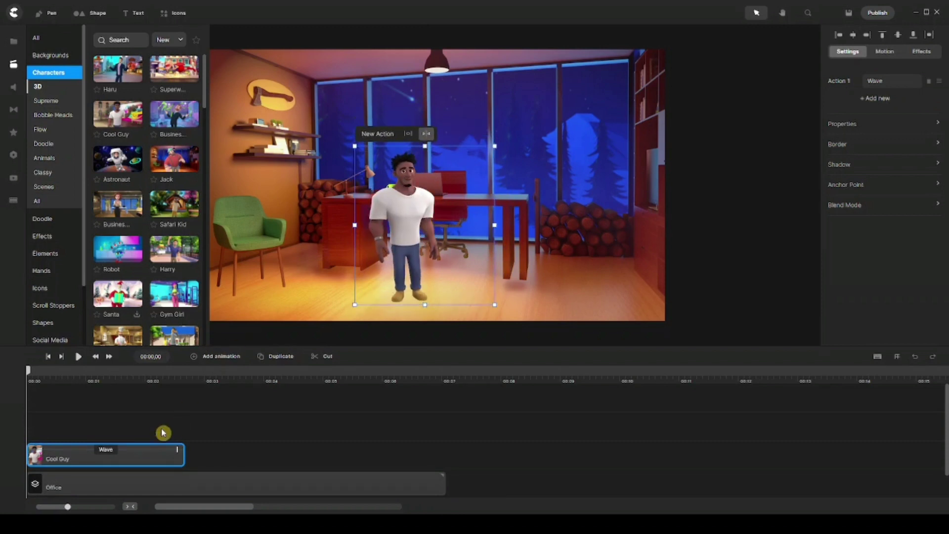
pyautogui.moveTo(178, 450); pyautogui.dragTo(438, 451)
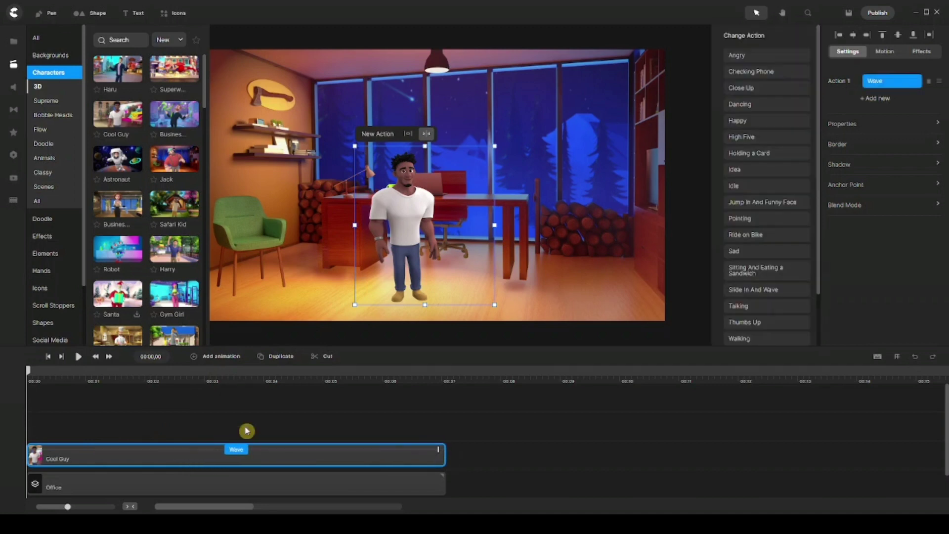
pyautogui.click(240, 419)
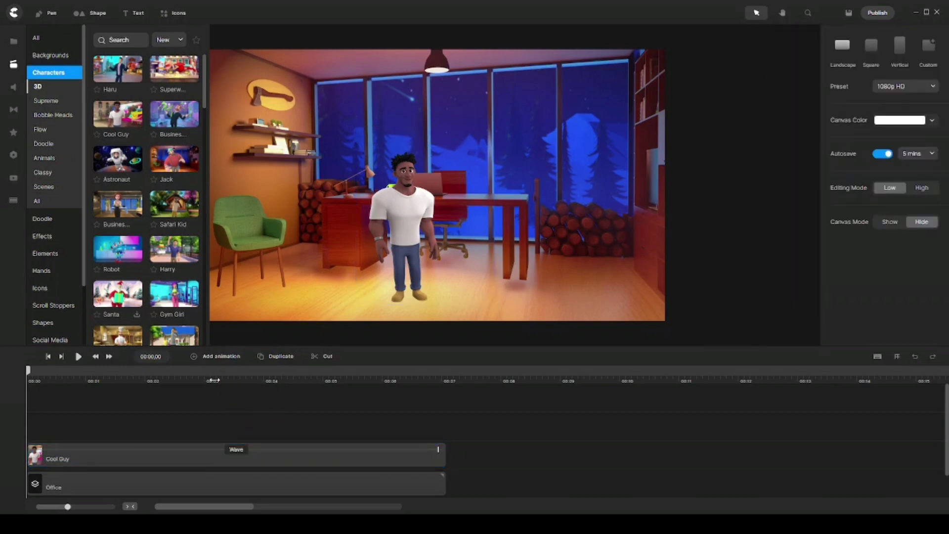
# Save the project.
pyautogui.click(272, 456)
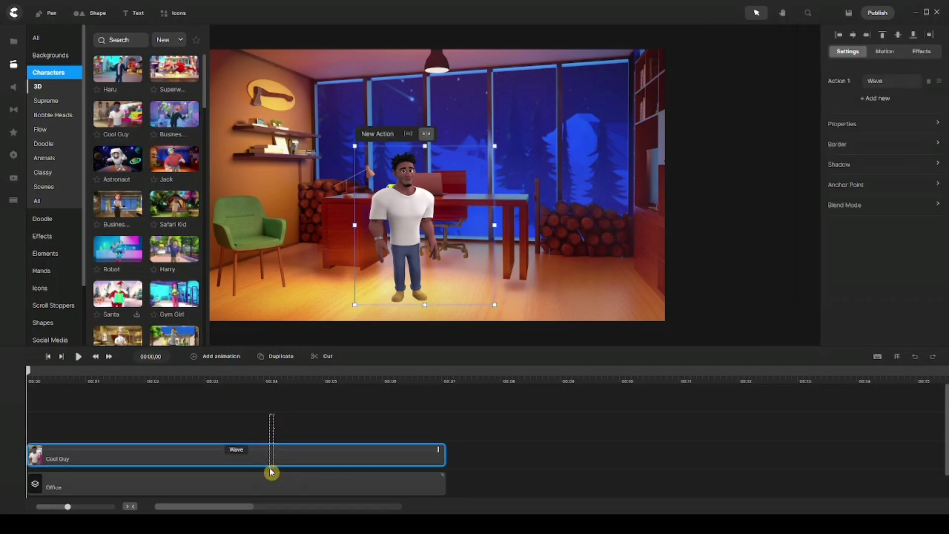
pyautogui.click(270, 437)
pyautogui.hotkey('ctrl', 's')
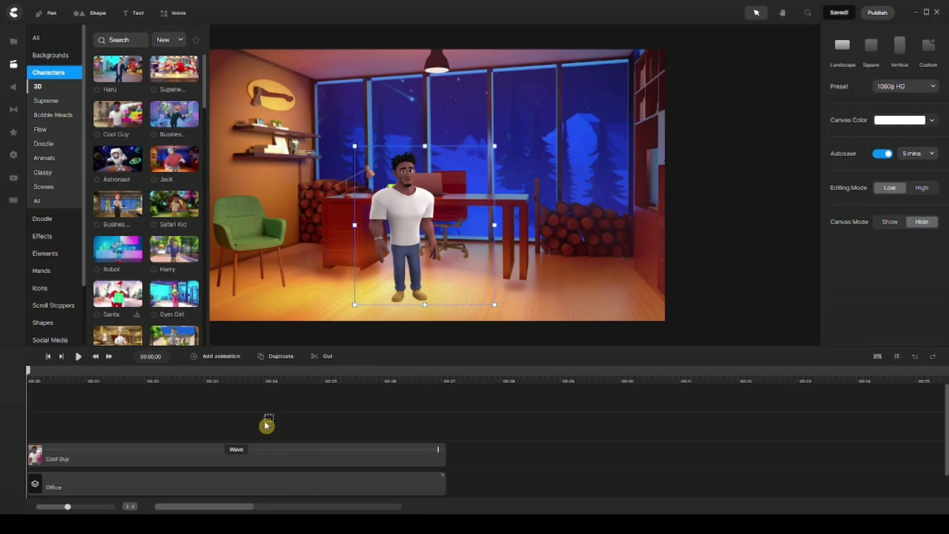
# Group the Cool Guy and Office layers together and rename the group to BG 1.
pyautogui.moveTo(266, 425); pyautogui.dragTo(265, 491)
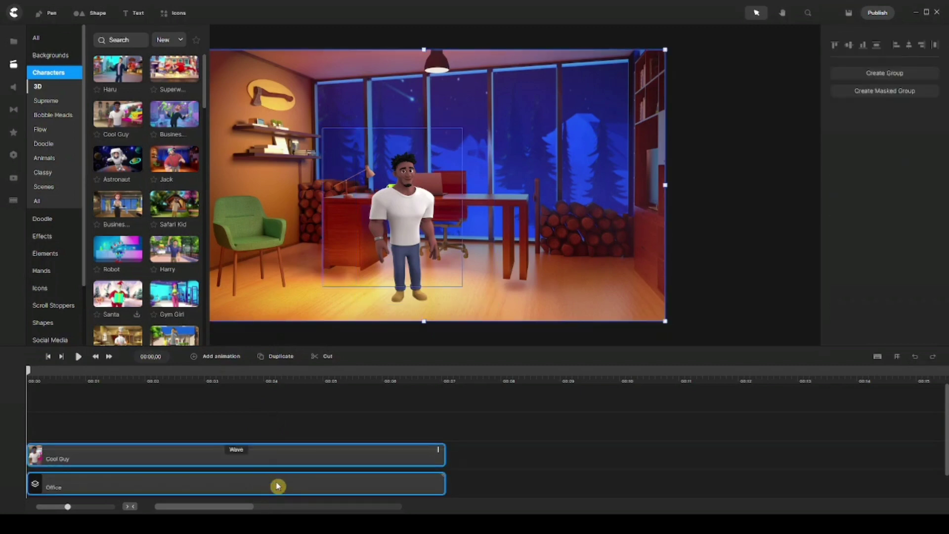
pyautogui.rightClick(290, 489)
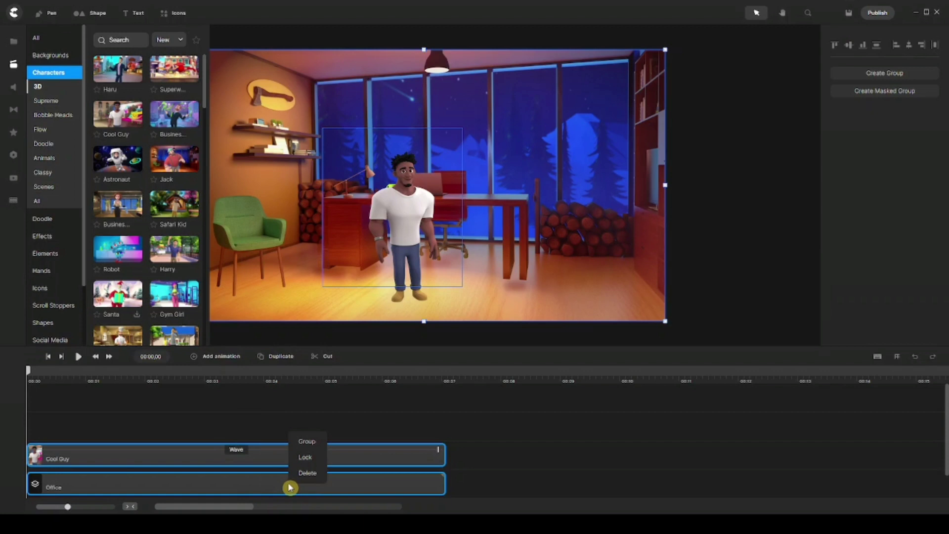
pyautogui.click(310, 442)
pyautogui.rightClick(261, 455)
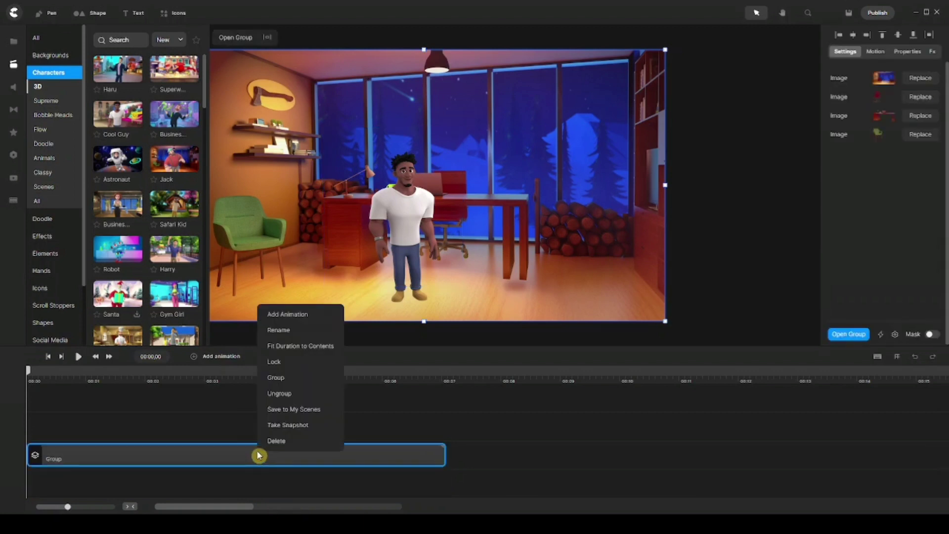
pyautogui.click(279, 330)
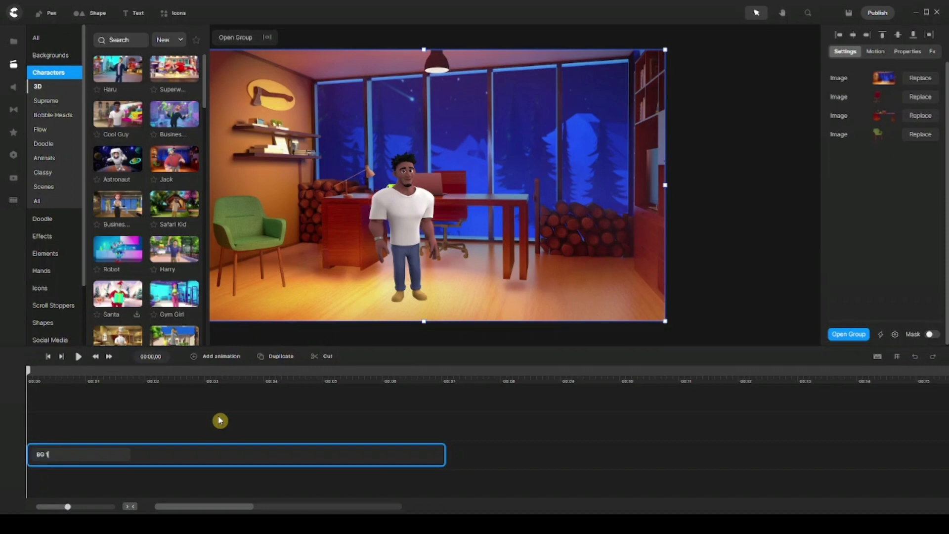
pyautogui.click(210, 419)
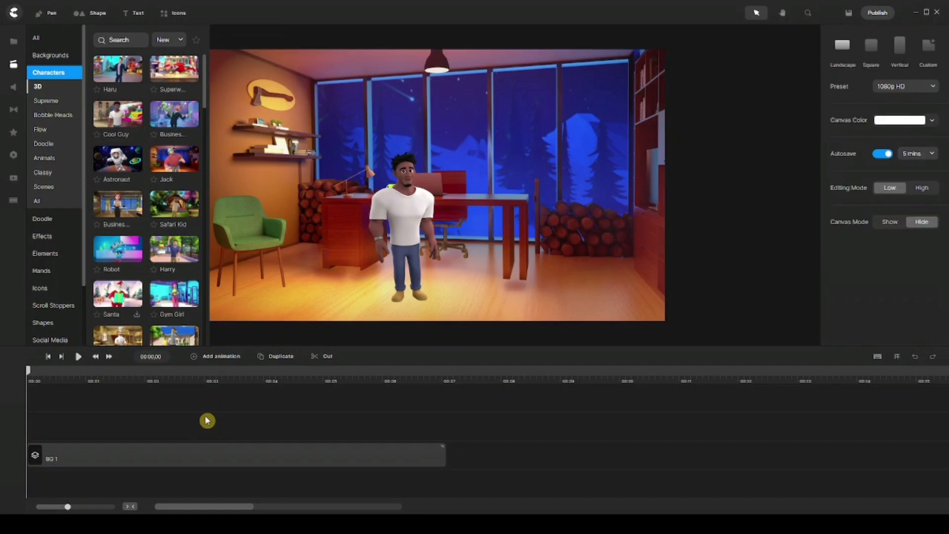
# Add the office 3D background with the red sofa above BG 1 and shorten its clip to 7 seconds.
pyautogui.click(52, 55)
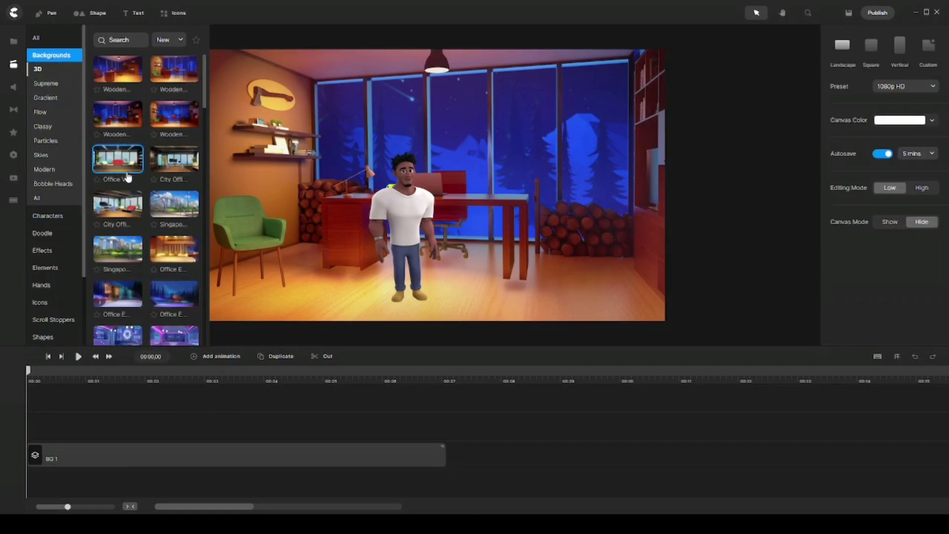
pyautogui.moveTo(115, 159); pyautogui.dragTo(351, 178)
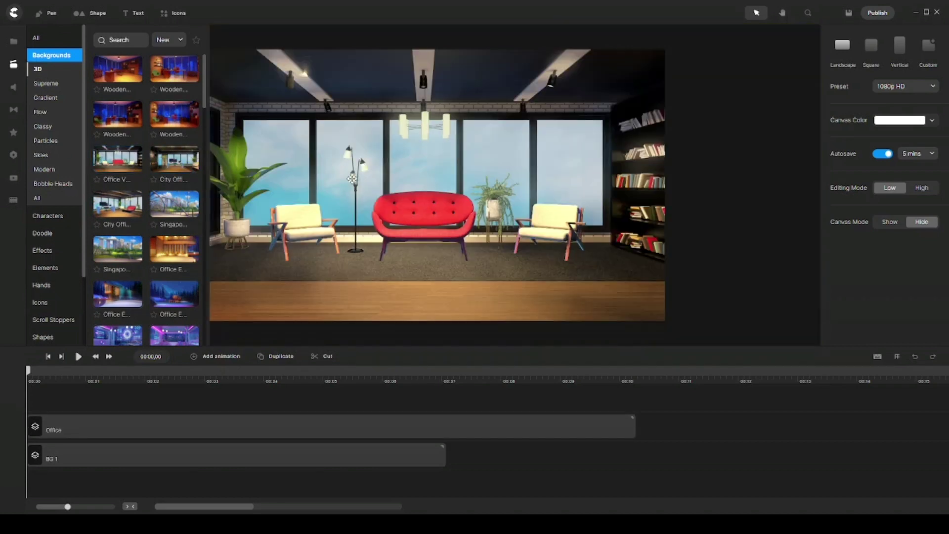
pyautogui.click(625, 422)
pyautogui.moveTo(626, 421); pyautogui.dragTo(443, 433)
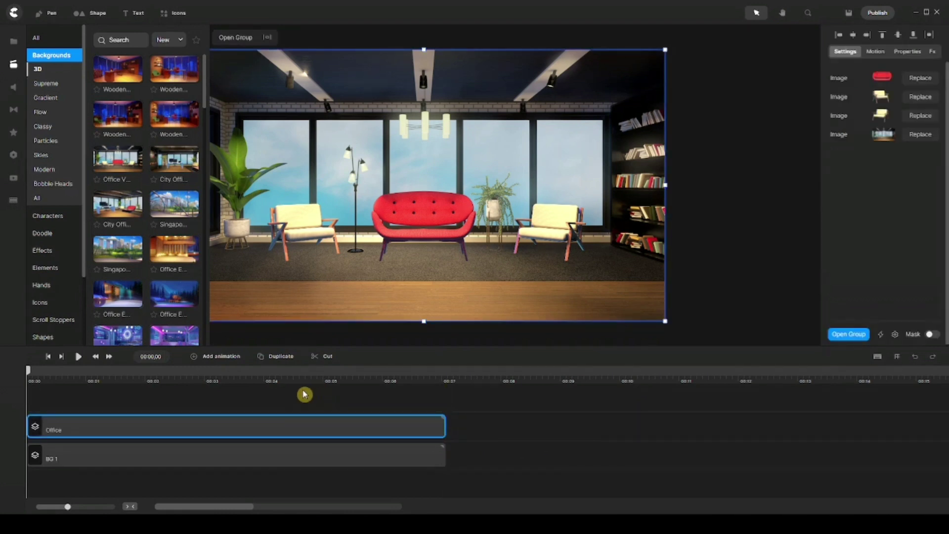
# Add the Business Guy 3D character in front of the red sofa and extend its Wave action to 7 seconds.
pyautogui.click(55, 218)
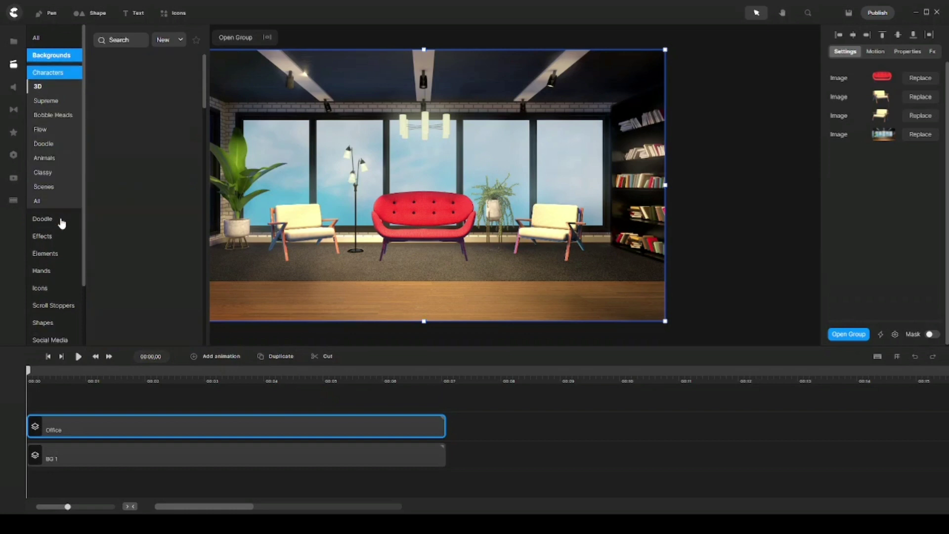
pyautogui.moveTo(156, 119); pyautogui.dragTo(417, 211)
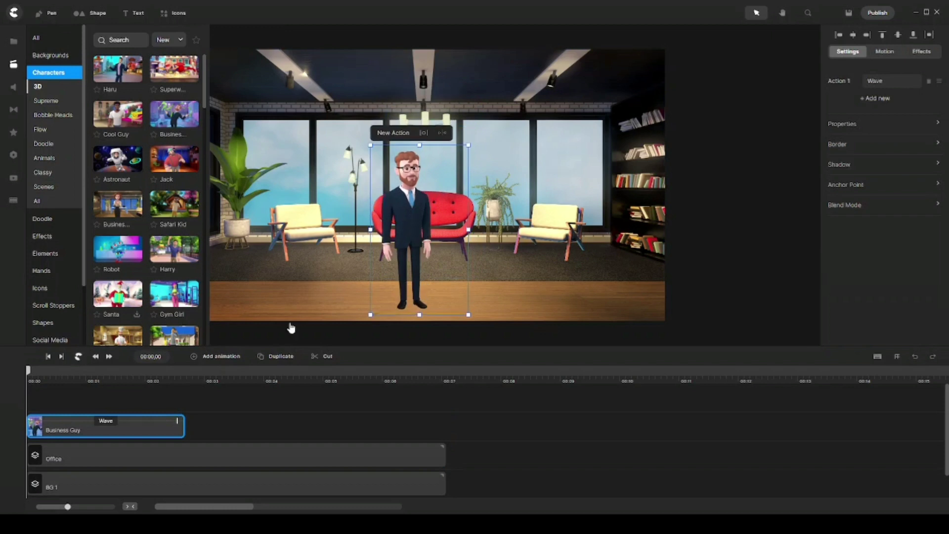
pyautogui.moveTo(175, 425)
pyautogui.mouseDown()
pyautogui.moveTo(157, 424)
pyautogui.moveTo(177, 429)
pyautogui.moveTo(176, 422)
pyautogui.mouseUp()
pyautogui.moveTo(177, 422); pyautogui.dragTo(437, 421)
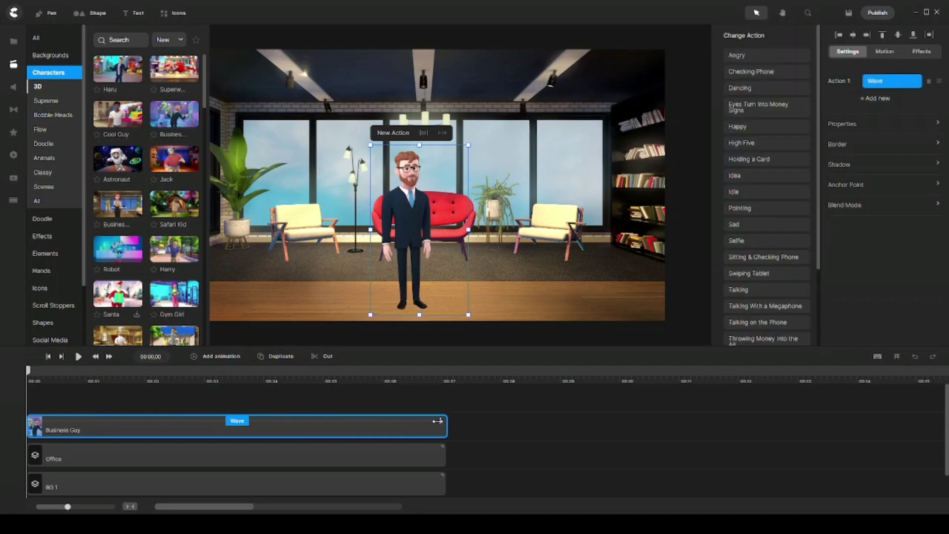
pyautogui.click(360, 405)
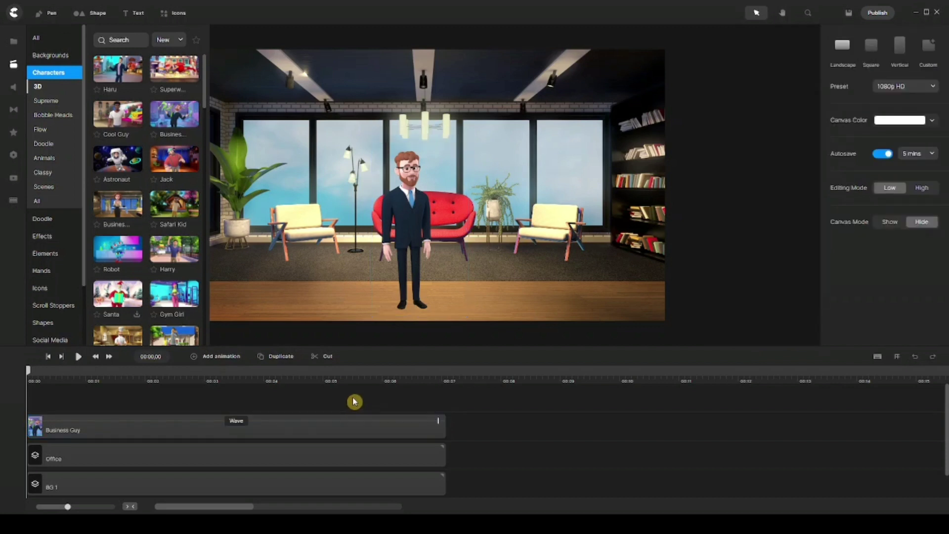
# Group the Business Guy and Office layers together and rename the group to BG 2.
pyautogui.click(352, 424)
pyautogui.keyDown('shift'); pyautogui.click(350, 455); pyautogui.keyUp('shift')
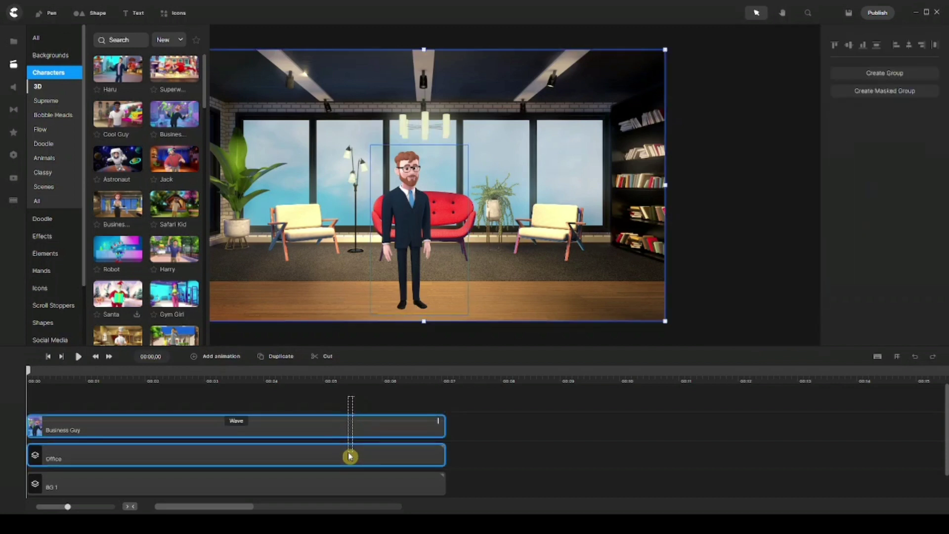
pyautogui.rightClick(350, 456)
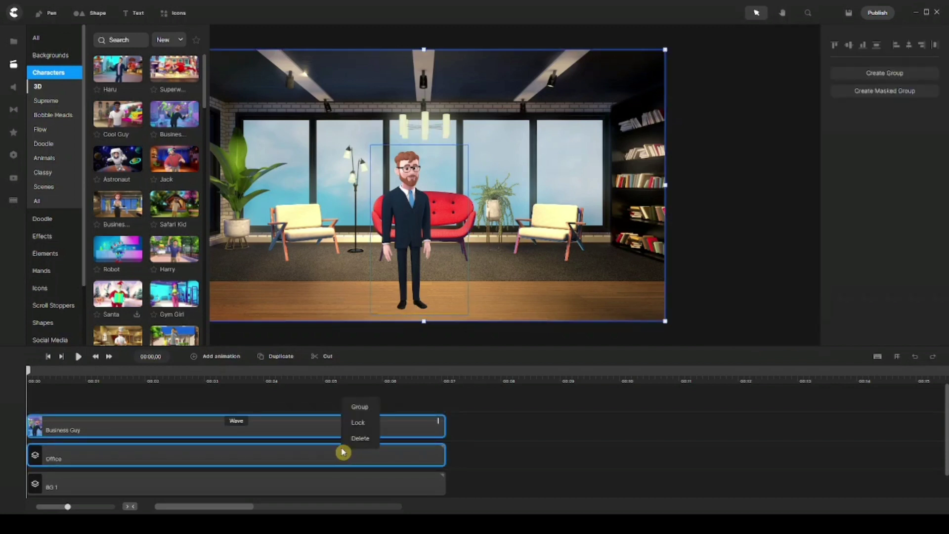
pyautogui.click(360, 406)
pyautogui.rightClick(305, 427)
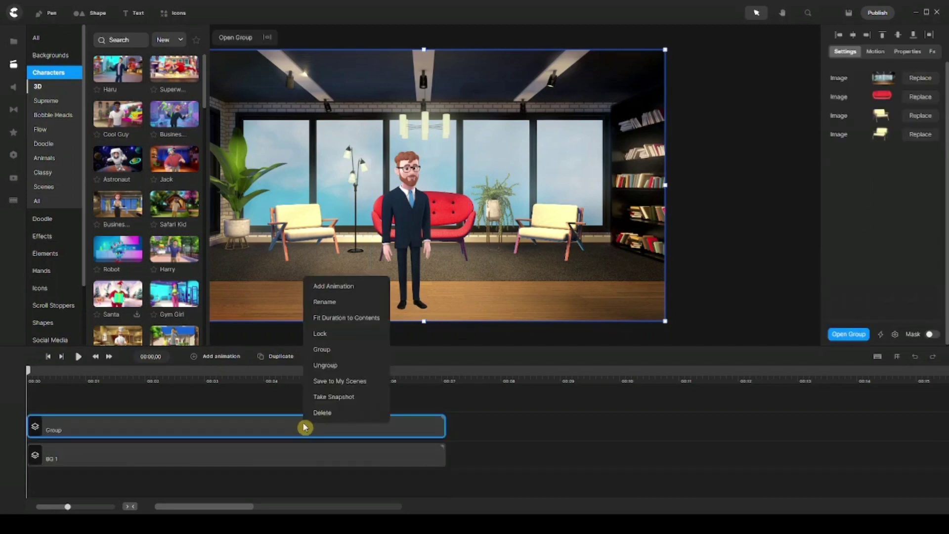
pyautogui.click(327, 300)
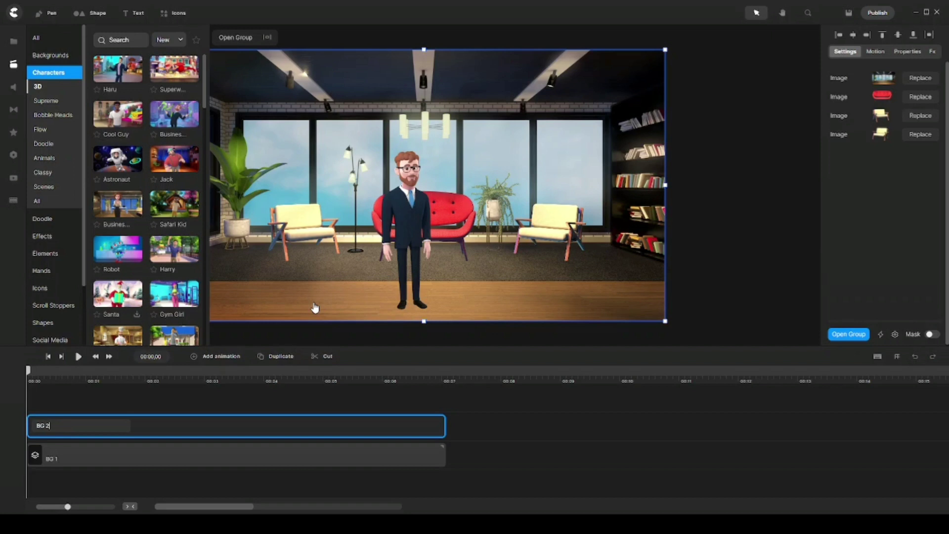
pyautogui.press('Return')
pyautogui.click(351, 403)
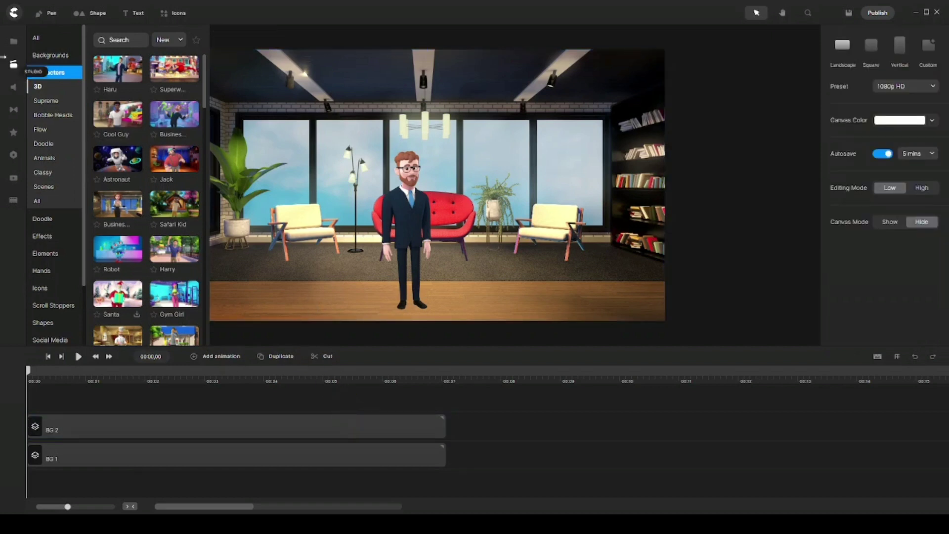
# Move the BG 2 group straight up until its lower edge meets the canvas's upper edge, directly above BG 1.
pyautogui.click(14, 64)
pyautogui.click(185, 151)
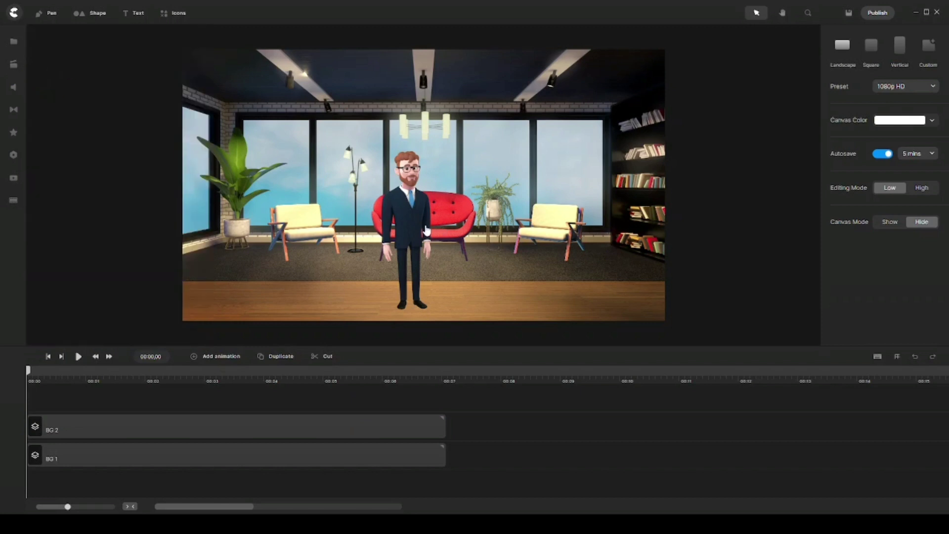
pyautogui.click(381, 428)
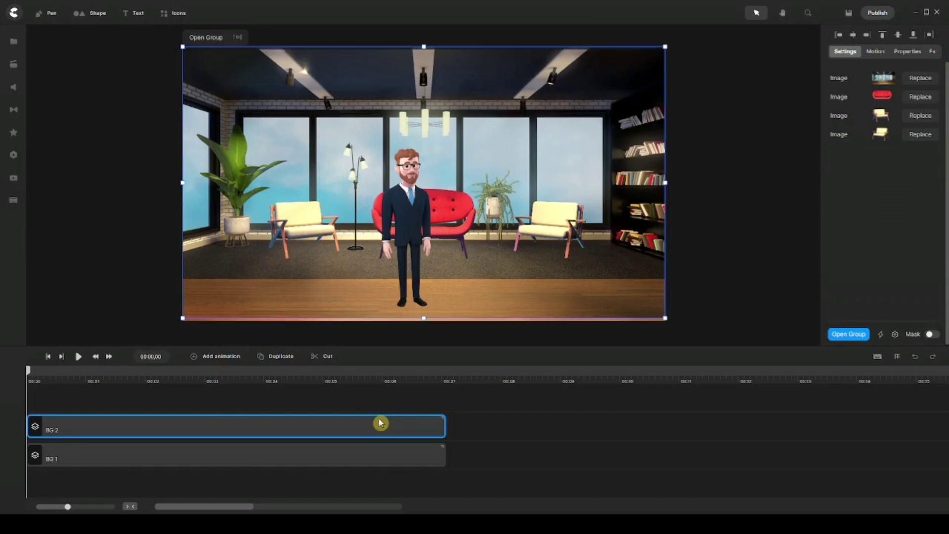
pyautogui.press('Up')
pyautogui.press('Up')
pyautogui.press('Up')
pyautogui.press('Up')
pyautogui.press('Up')
pyautogui.press('Up')
pyautogui.press('Up')
pyautogui.press('Up')
pyautogui.press('Up')
pyautogui.press('Up')
pyautogui.press('Up')
pyautogui.press('Up')
pyautogui.press('Up')
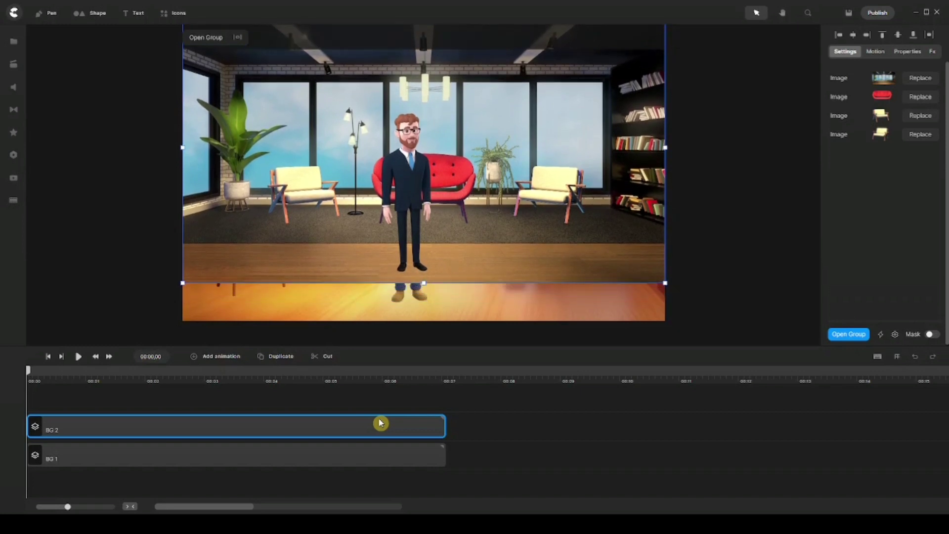
pyautogui.press('Up')
pyautogui.press('Up')
pyautogui.press('Up')
pyautogui.press('Up')
pyautogui.press('Up')
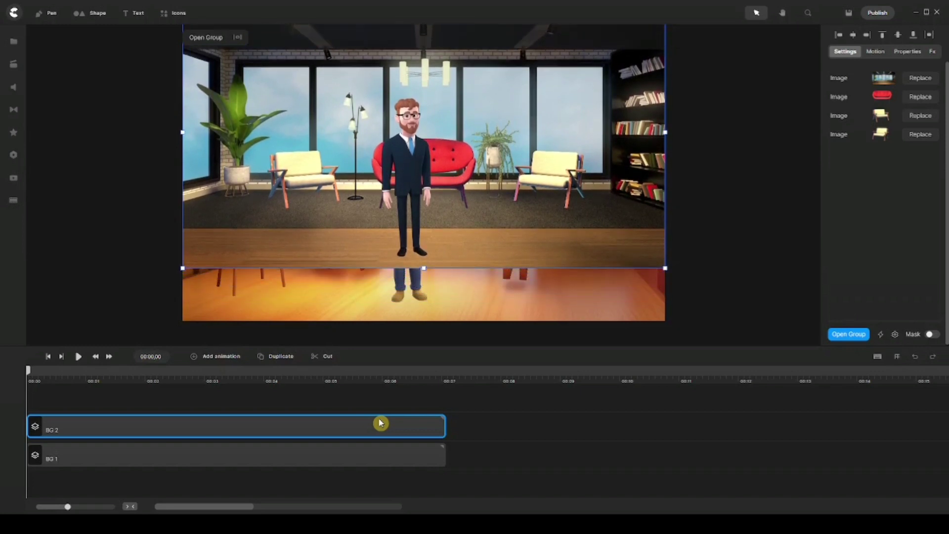
pyautogui.press('Up')
pyautogui.press('Up')
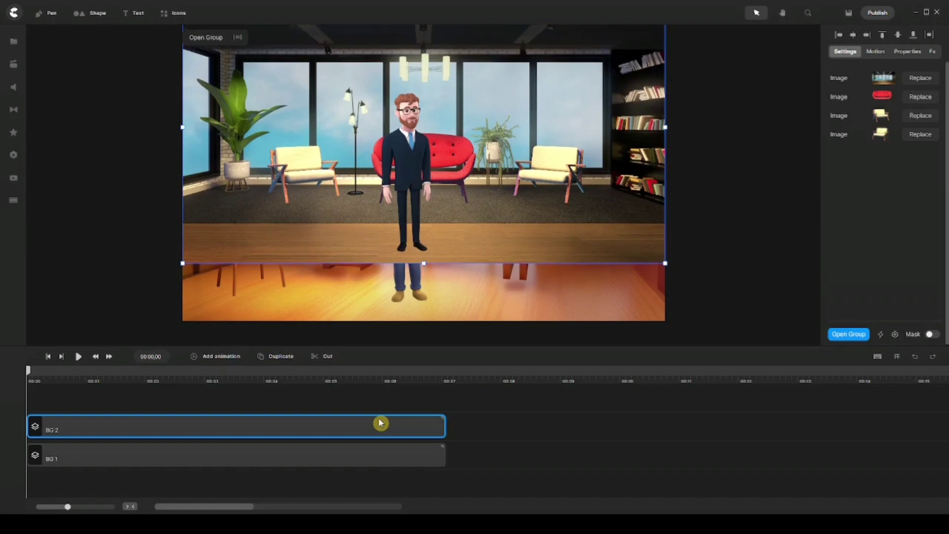
pyautogui.hotkey('shift', 'Up')
pyautogui.hotkey('shift', 'Up')
pyautogui.hotkey('shift', 'Up')
pyautogui.hotkey('shift', 'Up')
pyautogui.hotkey('shift', 'Up')
pyautogui.hotkey('shift', 'Up')
pyautogui.hotkey('shift', 'Up')
pyautogui.hotkey('shift', 'Up')
pyautogui.hotkey('shift', 'Up')
pyautogui.hotkey('shift', 'Up')
pyautogui.hotkey('shift', 'Up')
pyautogui.hotkey('shift', 'Up')
pyautogui.hotkey('shift', 'Up')
pyautogui.hotkey('shift', 'Up')
pyautogui.hotkey('shift', 'Up')
pyautogui.hotkey('shift', 'Up')
pyautogui.hotkey('shift', 'Up')
pyautogui.hotkey('shift', 'Up')
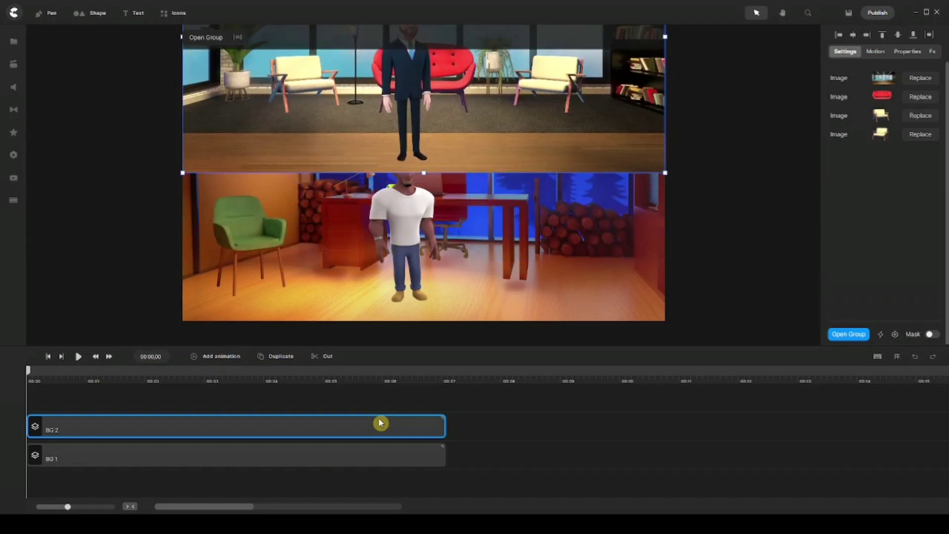
pyautogui.hotkey('shift', 'Up')
pyautogui.hotkey('shift', 'Up')
pyautogui.hotkey('shift', 'Up')
pyautogui.hotkey('shift', 'Up')
pyautogui.hotkey('shift', 'Up')
pyautogui.hotkey('shift', 'Up')
pyautogui.hotkey('shift', 'Up')
pyautogui.hotkey('shift', 'Up')
pyautogui.hotkey('shift', 'Up')
pyautogui.hotkey('shift', 'Up')
pyautogui.hotkey('shift', 'Up')
pyautogui.hotkey('shift', 'Up')
pyautogui.hotkey('shift', 'Up')
pyautogui.hotkey('shift', 'Up')
pyautogui.hotkey('shift', 'Up')
pyautogui.hotkey('shift', 'Up')
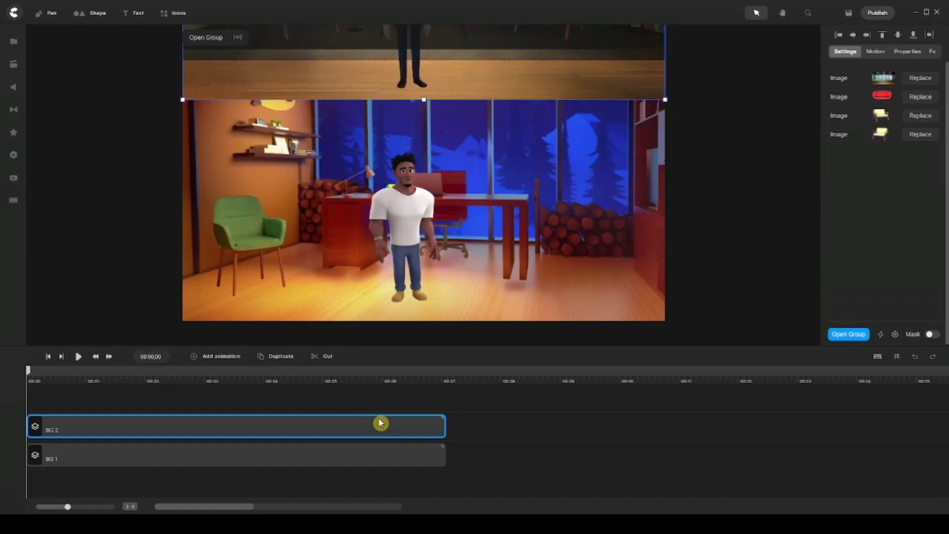
pyautogui.hotkey('shift', 'Up')
pyautogui.hotkey('shift', 'Up')
pyautogui.hotkey('shift', 'Up')
pyautogui.hotkey('shift', 'Up')
pyautogui.hotkey('shift', 'Up')
pyautogui.hotkey('shift', 'Up')
pyautogui.hotkey('shift', 'Up')
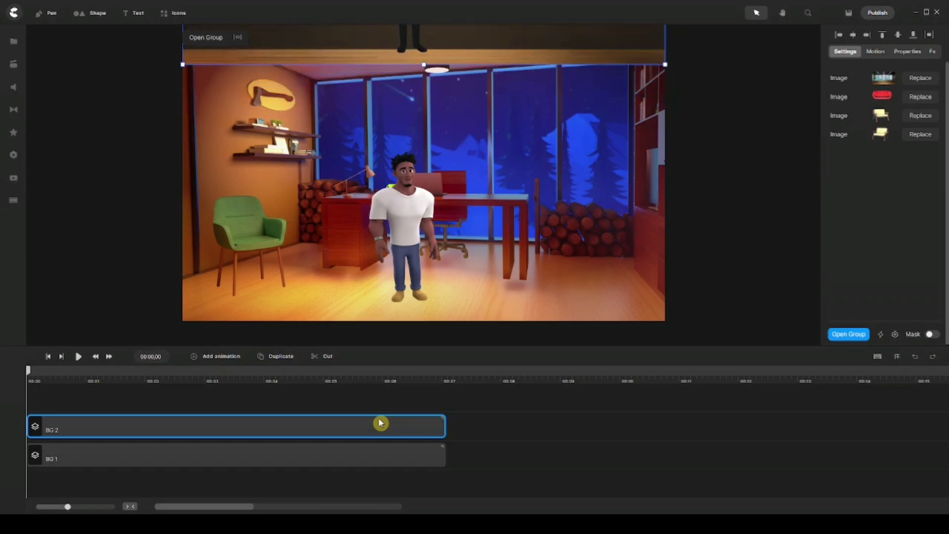
pyautogui.hotkey('shift', 'Up')
pyautogui.hotkey('shift', 'Up')
pyautogui.press('Down')
pyautogui.press('Down')
pyautogui.press('Down')
pyautogui.press('Down')
pyautogui.press('Down')
pyautogui.press('Down')
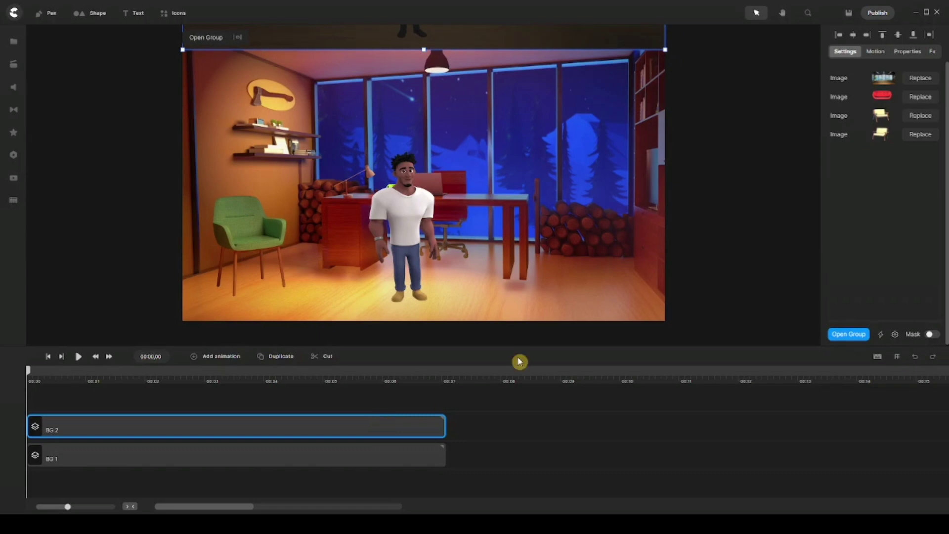
# Set the canvas mode to Show so the BG 2 content outside the canvas is displayed at full brightness.
pyautogui.click(740, 211)
pyautogui.click(782, 15)
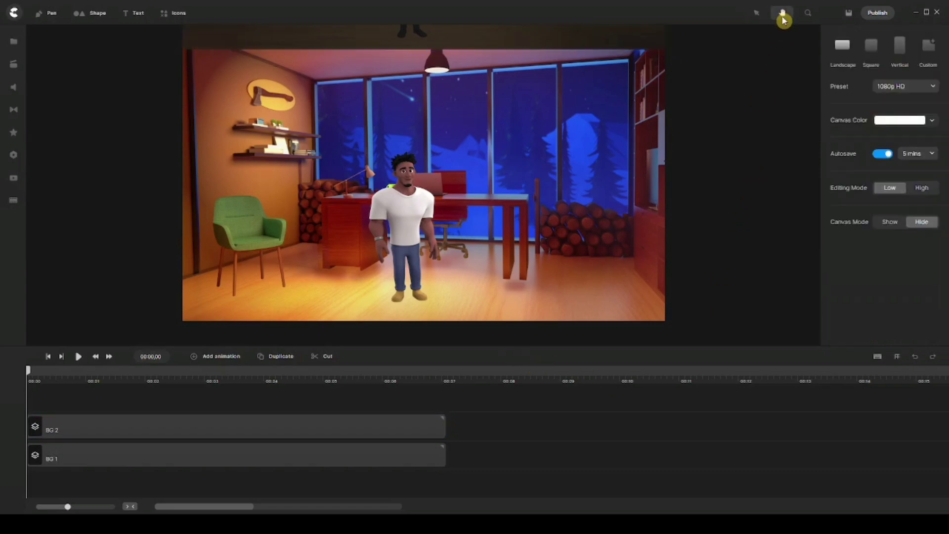
pyautogui.moveTo(383, 173)
pyautogui.mouseDown()
pyautogui.moveTo(396, 230)
pyautogui.moveTo(395, 221)
pyautogui.moveTo(371, 216)
pyautogui.moveTo(381, 189)
pyautogui.mouseUp()
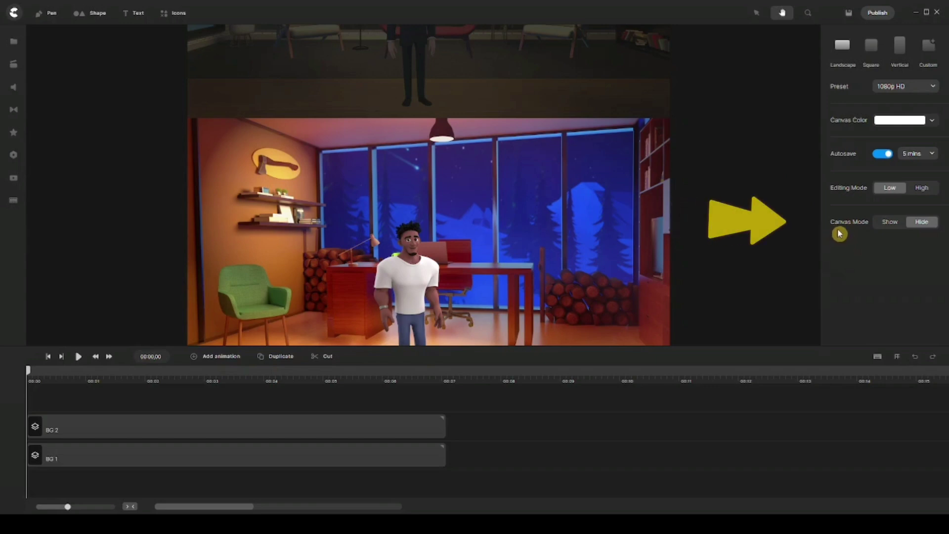
pyautogui.click(889, 222)
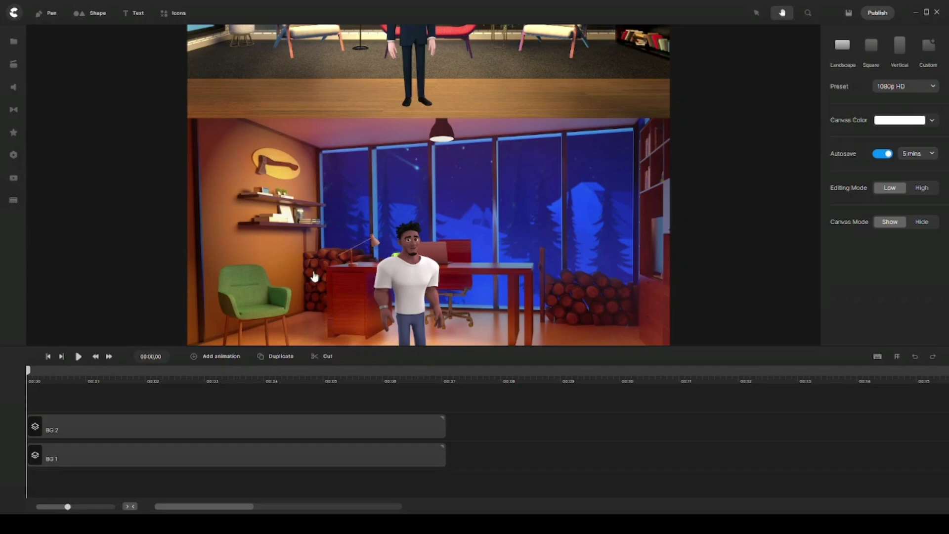
# Add the lamp-lit building exterior 3D background above BG 2 and extend its clip to 7 seconds.
pyautogui.click(15, 68)
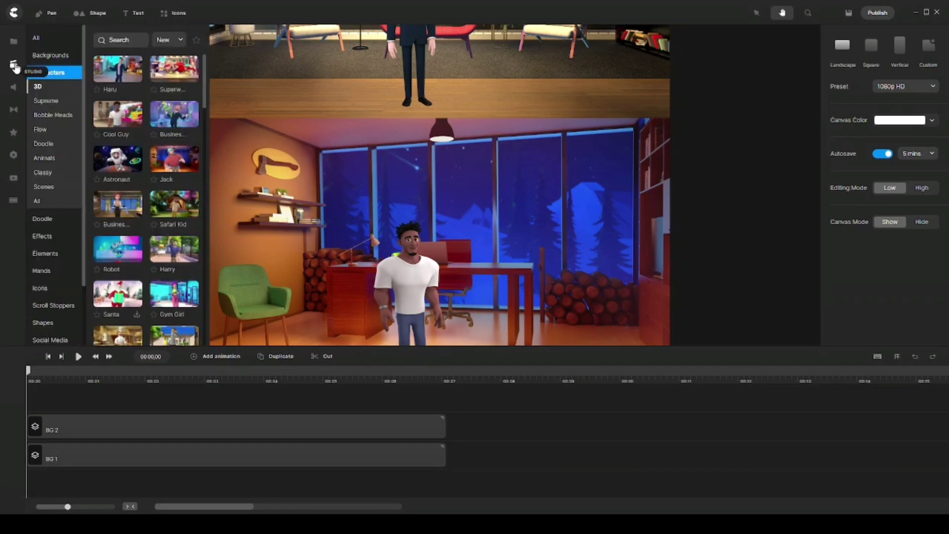
pyautogui.click(58, 57)
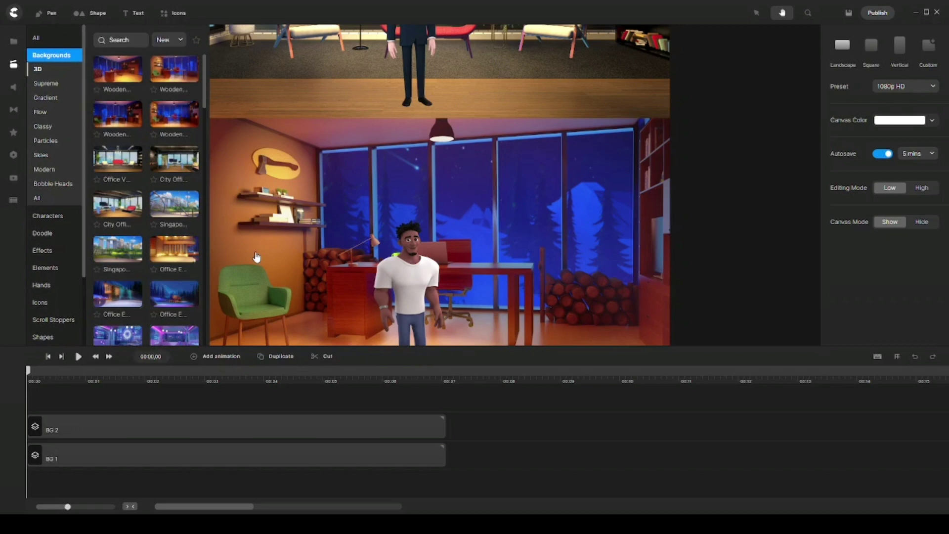
pyautogui.click(147, 179)
pyautogui.moveTo(182, 268); pyautogui.dragTo(392, 176)
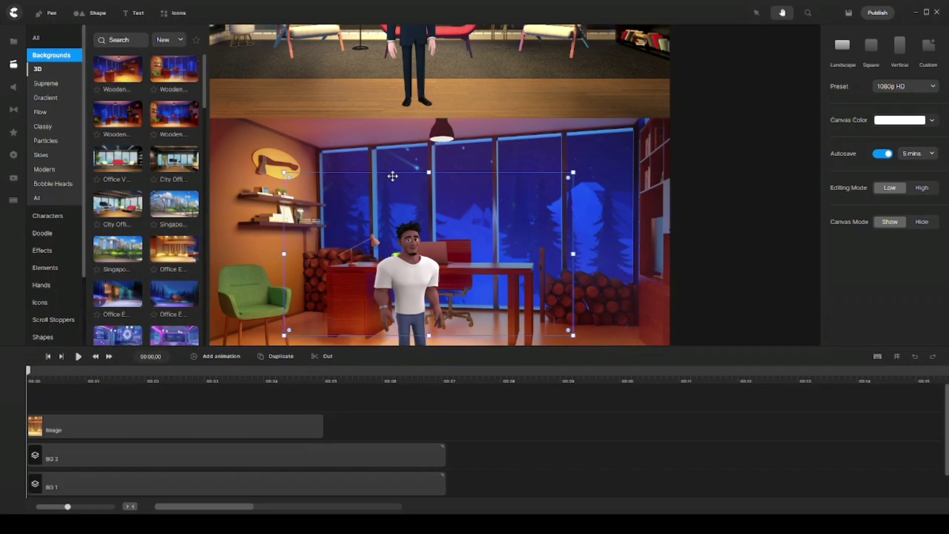
pyautogui.moveTo(319, 424); pyautogui.dragTo(439, 423)
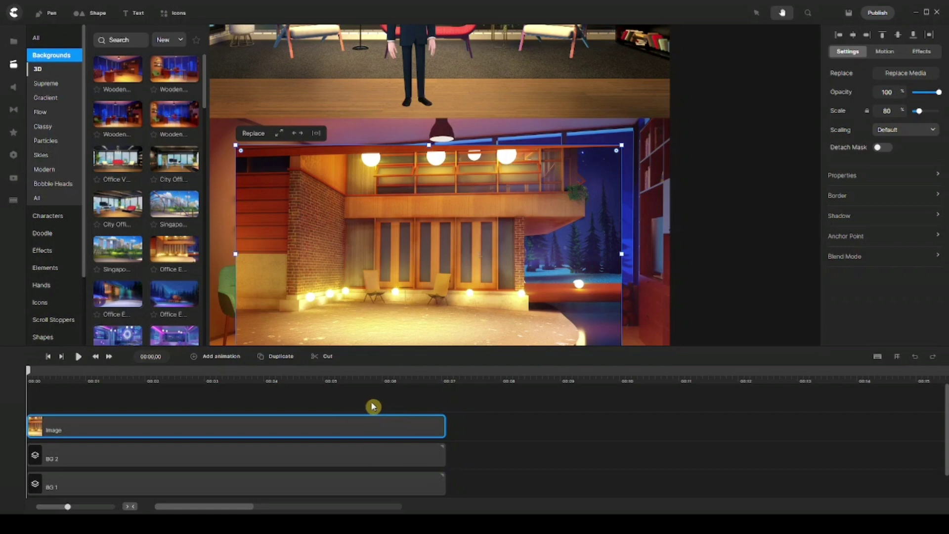
# Add the Harry 3D character with the Wave action in front of the building exterior background.
pyautogui.click(55, 218)
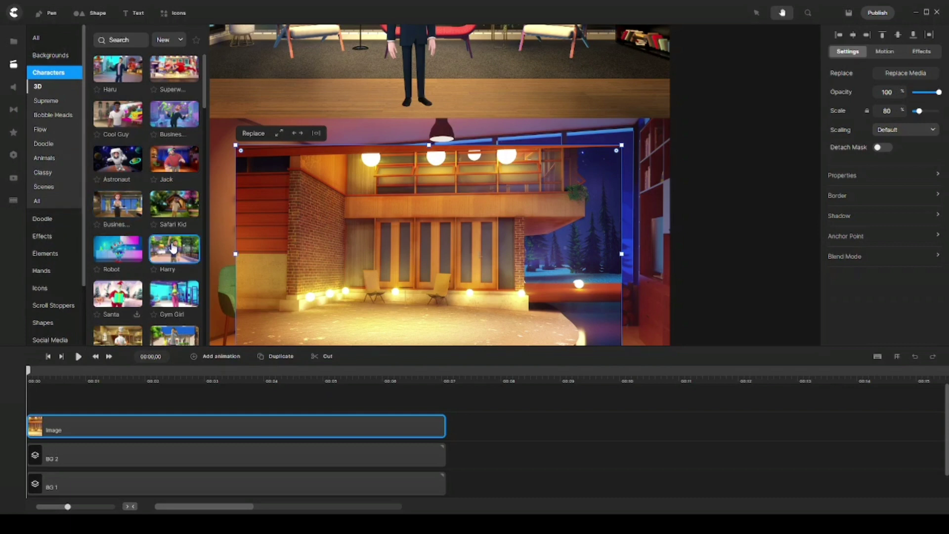
pyautogui.moveTo(174, 249); pyautogui.dragTo(404, 237)
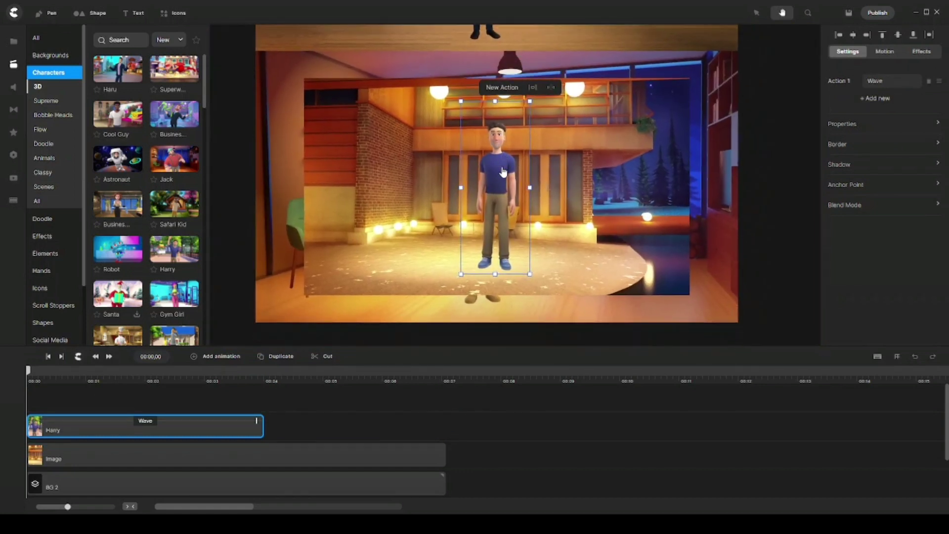
pyautogui.click(756, 12)
pyautogui.moveTo(500, 167); pyautogui.dragTo(461, 180)
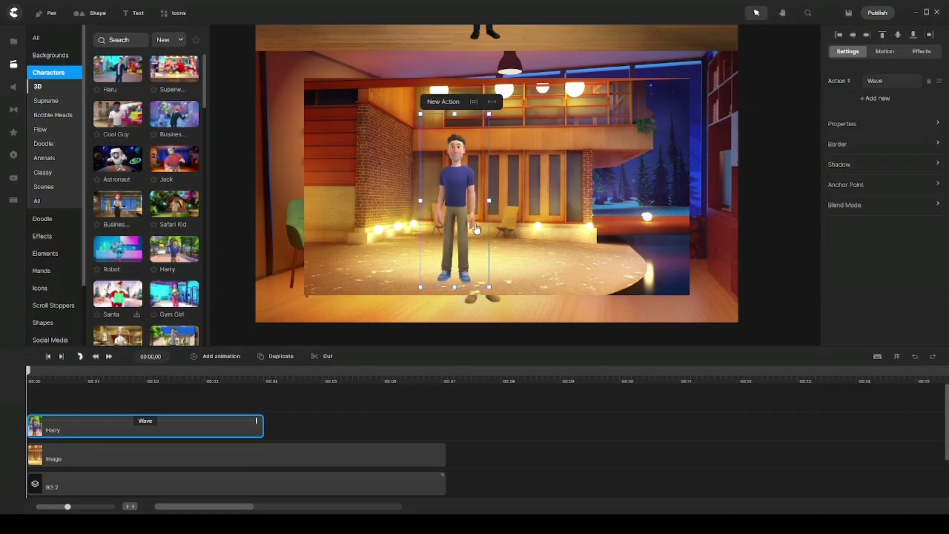
# Fit the building exterior background to the full canvas and move Harry down to the canvas's lower edge.
pyautogui.click(577, 232)
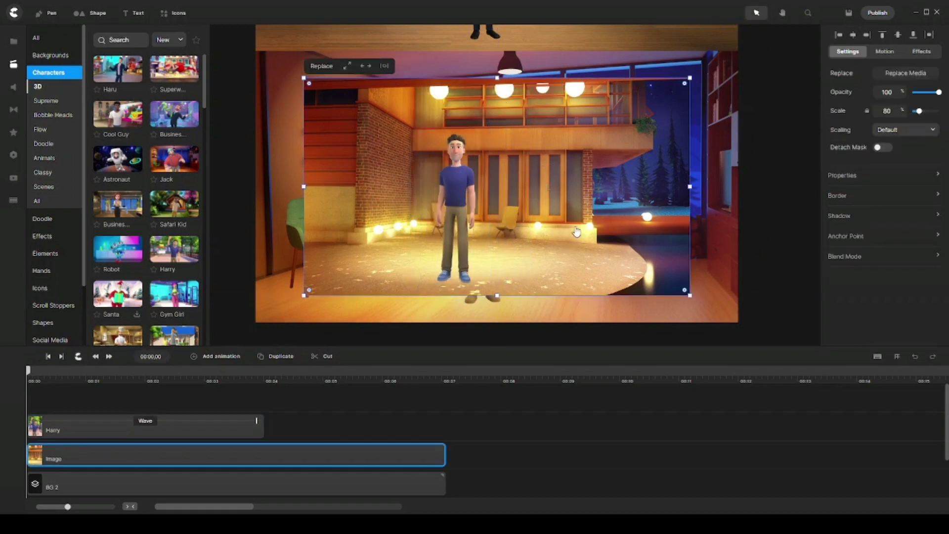
pyautogui.click(348, 67)
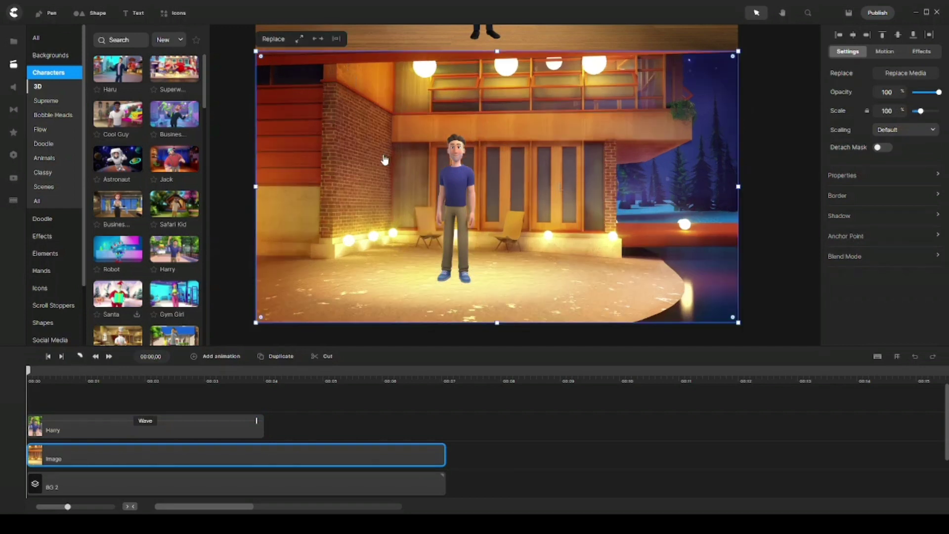
pyautogui.click(460, 183)
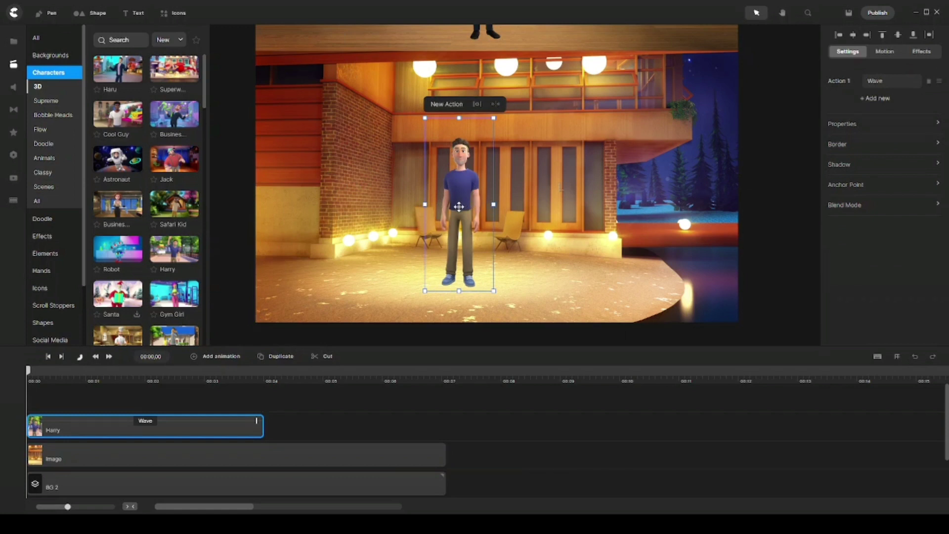
pyautogui.moveTo(460, 185); pyautogui.dragTo(448, 216)
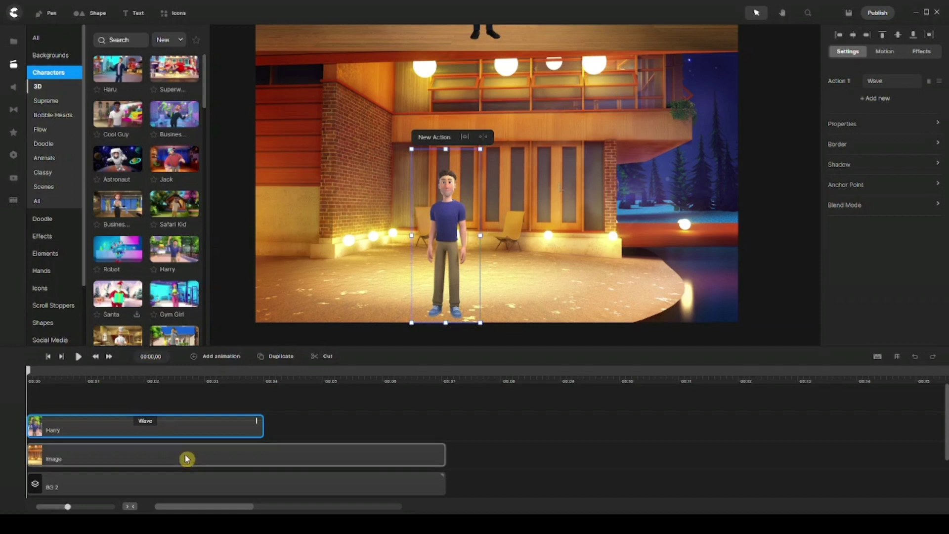
# Extend Harry's Wave action to 7 seconds to match the background clip.
pyautogui.click(248, 429)
pyautogui.moveTo(263, 424); pyautogui.dragTo(426, 421)
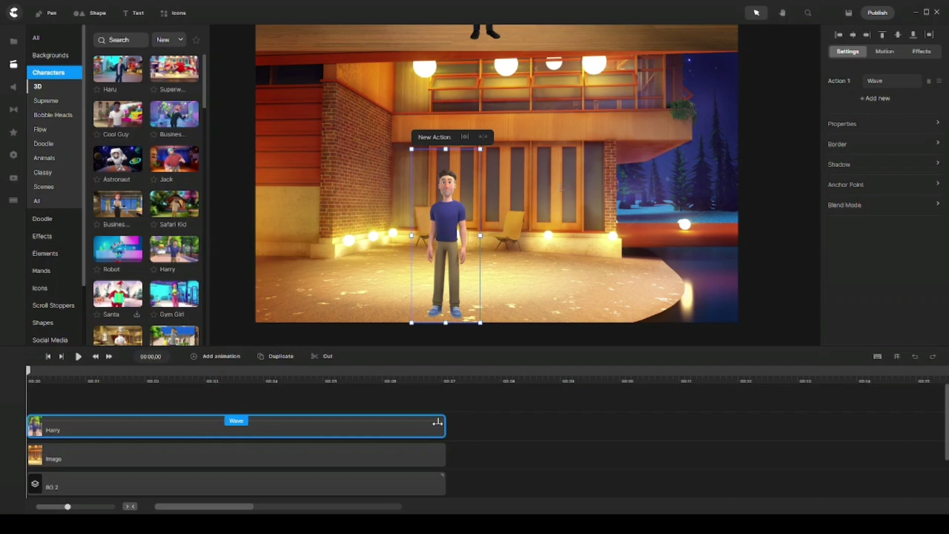
pyautogui.click(340, 404)
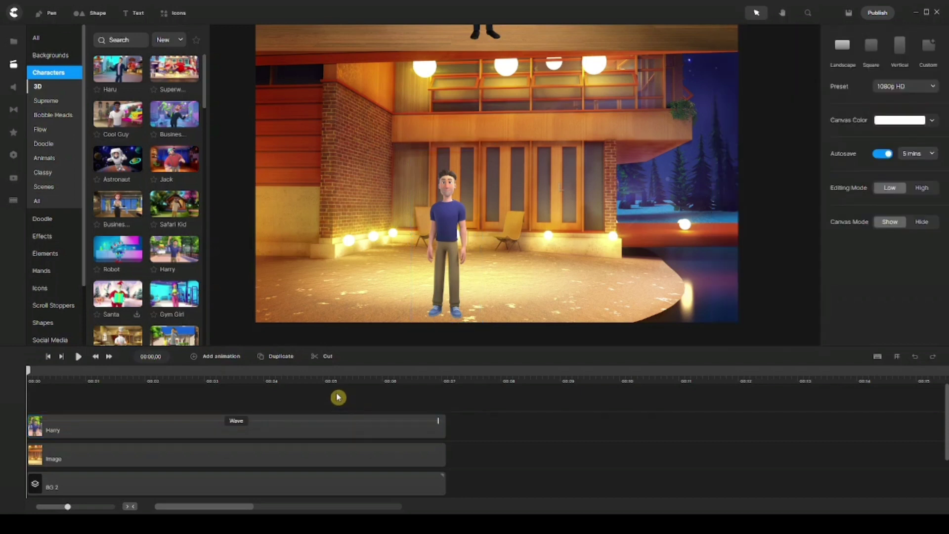
# Group the Harry and building exterior layers together and rename the group to BG 3.
pyautogui.moveTo(330, 394); pyautogui.dragTo(318, 458)
pyautogui.rightClick(319, 461)
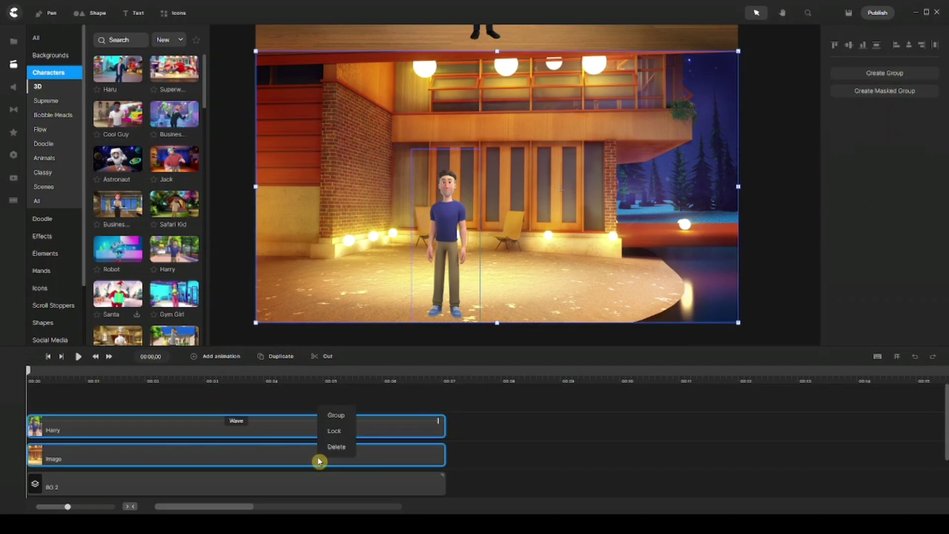
pyautogui.click(325, 418)
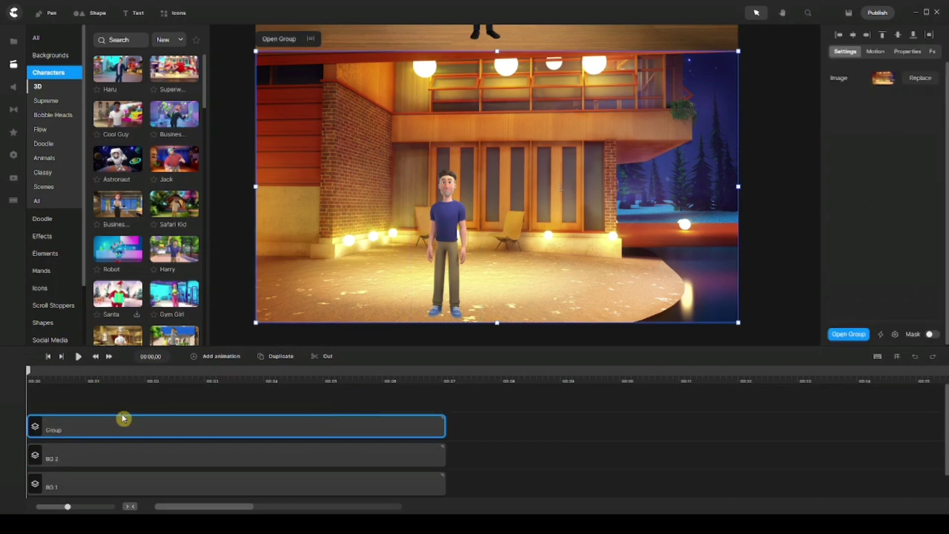
pyautogui.rightClick(193, 422)
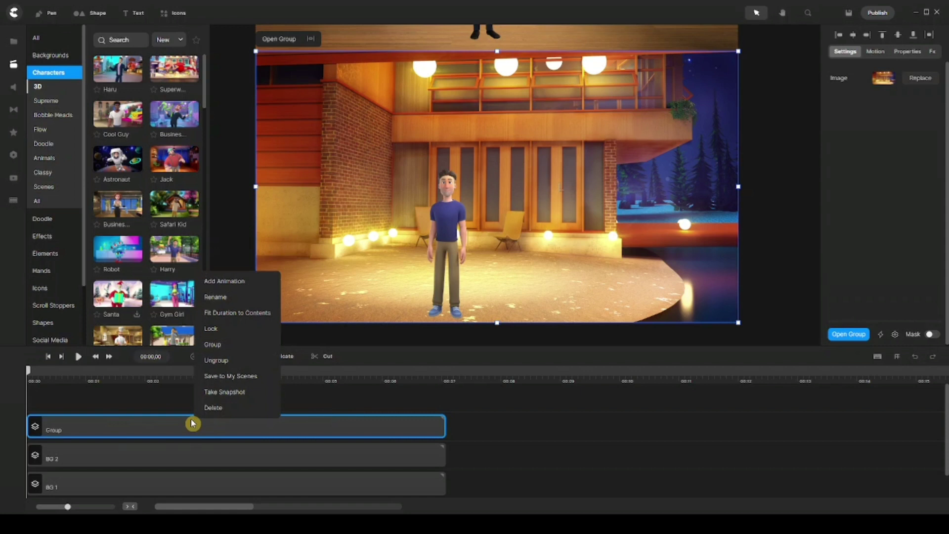
pyautogui.click(229, 297)
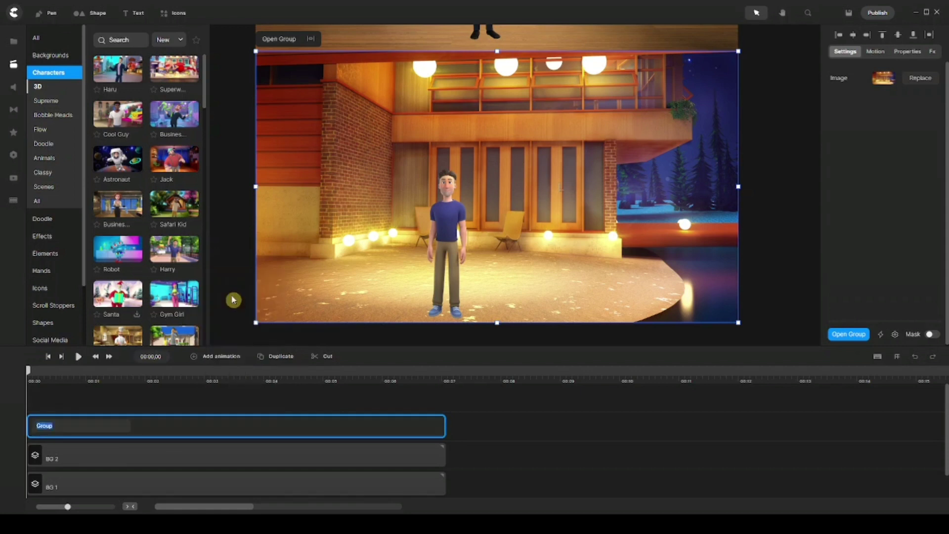
pyautogui.click(220, 327)
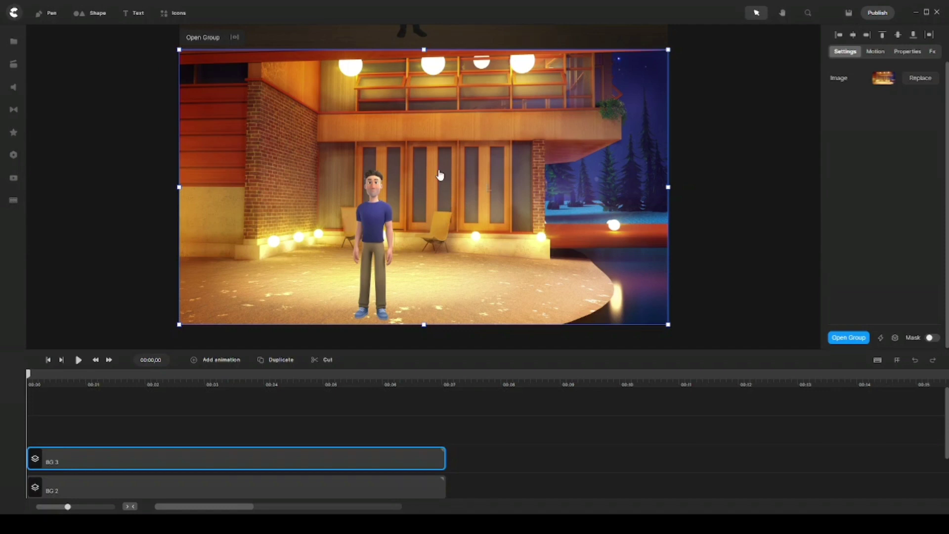
# Move the BG 3 group directly above BG 2 and set the canvas mode to Show.
pyautogui.scroll(-5, 440, 175)
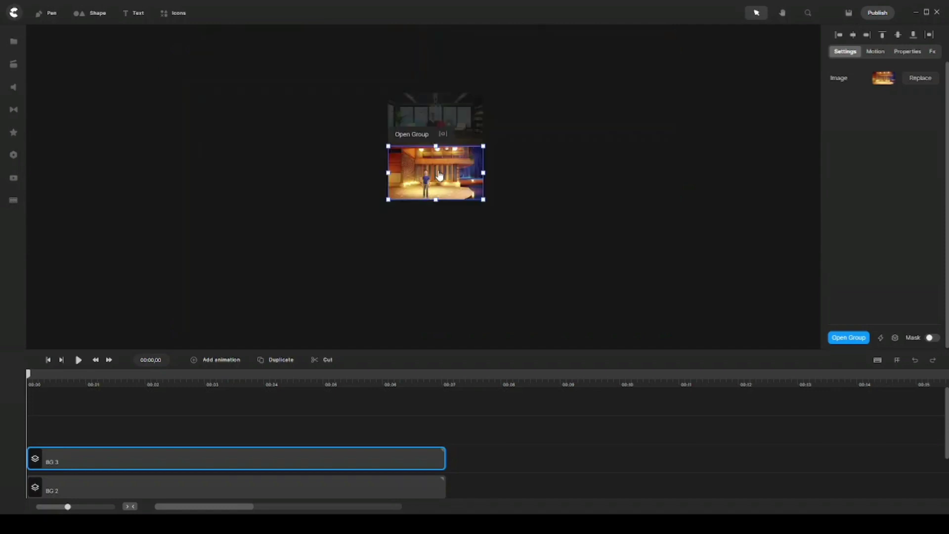
pyautogui.click(782, 12)
pyautogui.moveTo(451, 168); pyautogui.dragTo(456, 254)
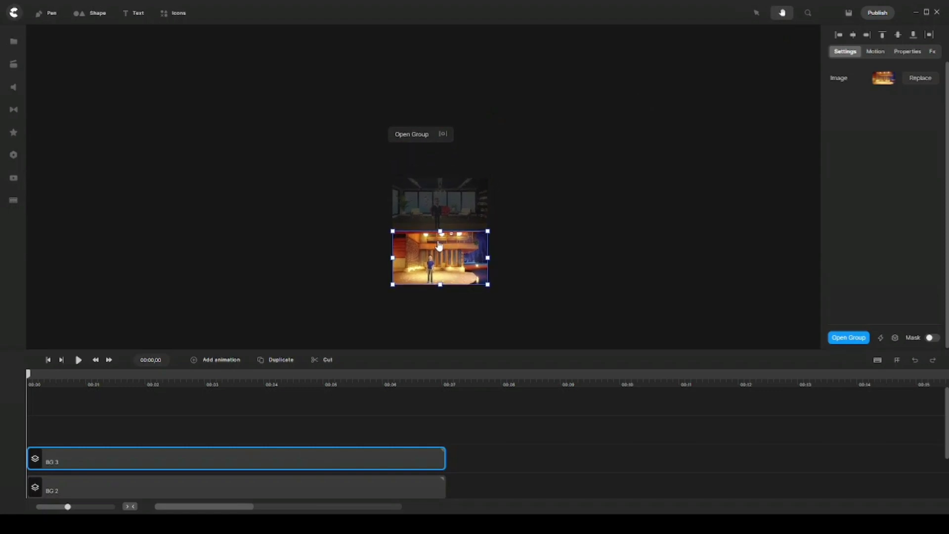
pyautogui.click(756, 12)
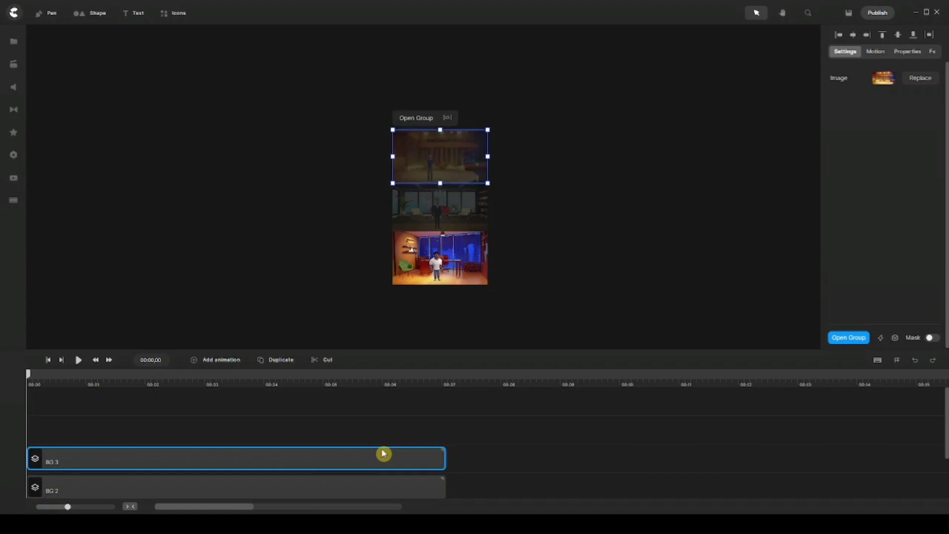
pyautogui.click(568, 420)
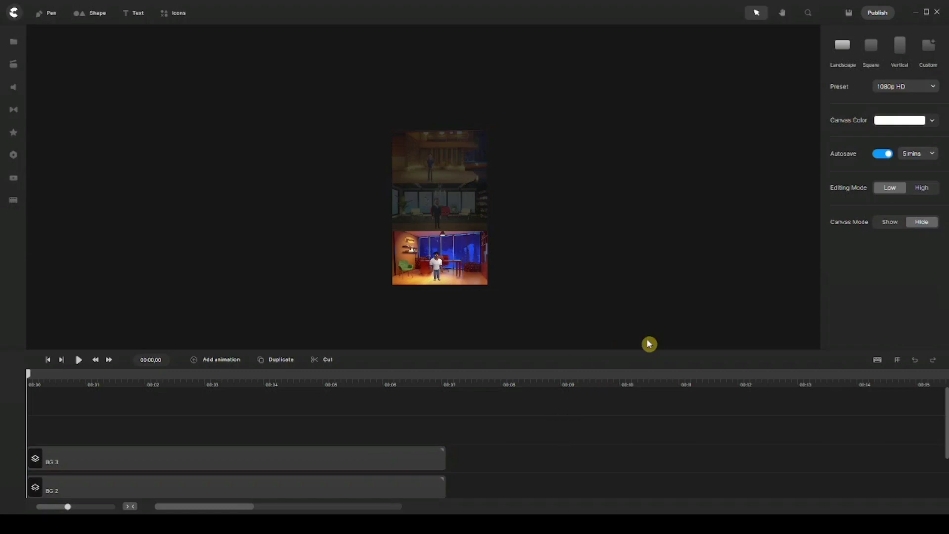
pyautogui.click(889, 225)
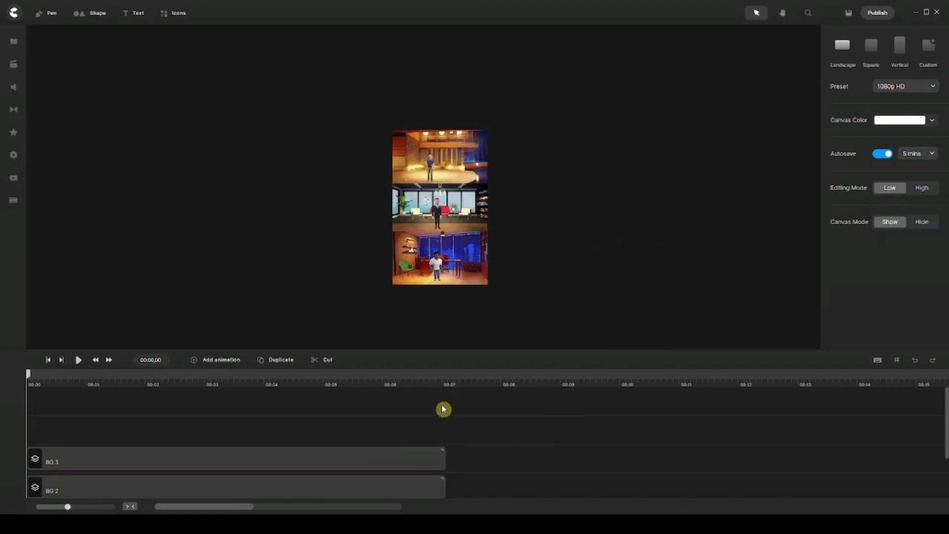
# Nudge the BG 3 group down slightly to close the gap above BG 2.
pyautogui.click(808, 12)
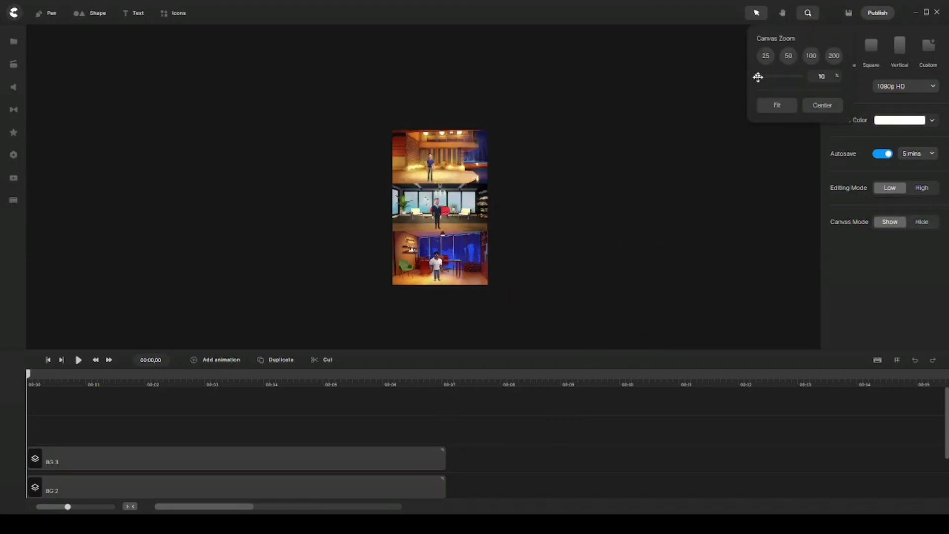
pyautogui.moveTo(758, 77); pyautogui.dragTo(764, 84)
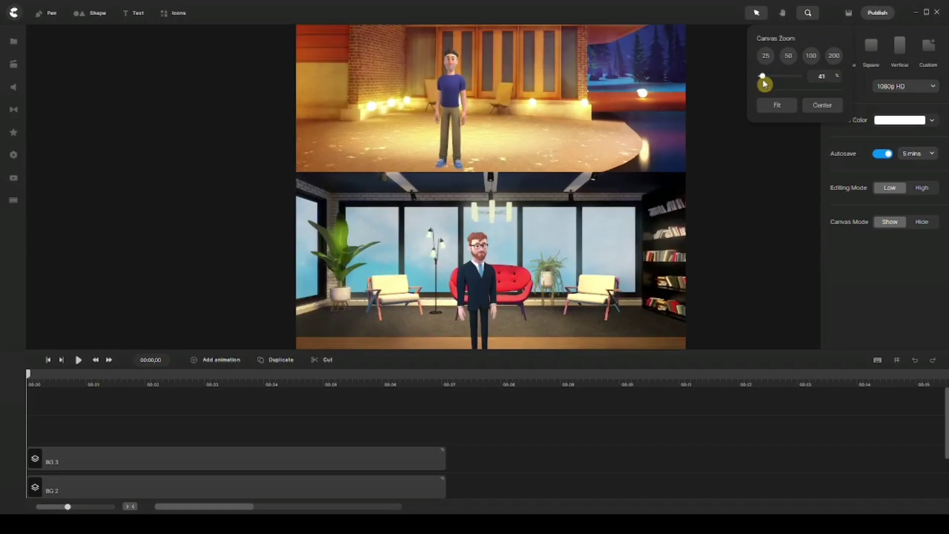
pyautogui.click(408, 458)
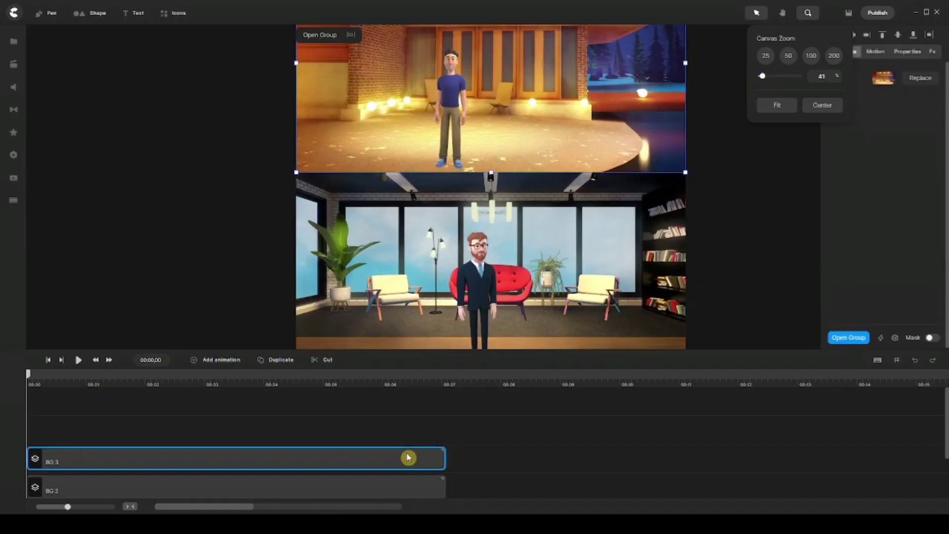
pyautogui.press('Down')
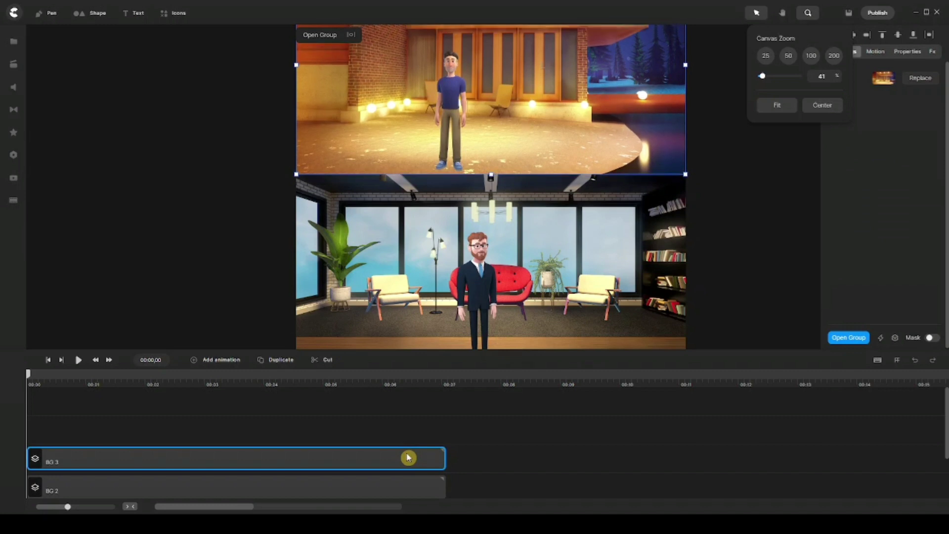
pyautogui.press('Down')
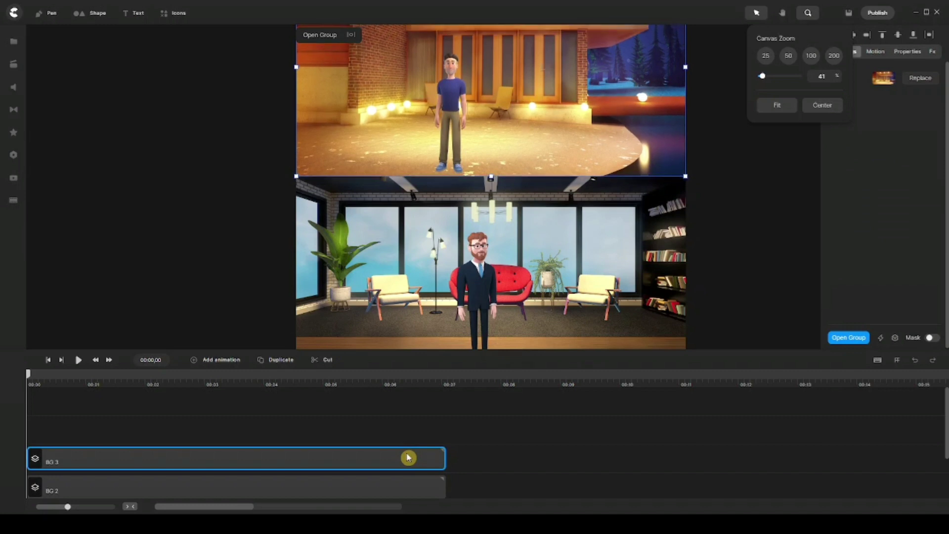
pyautogui.click(412, 417)
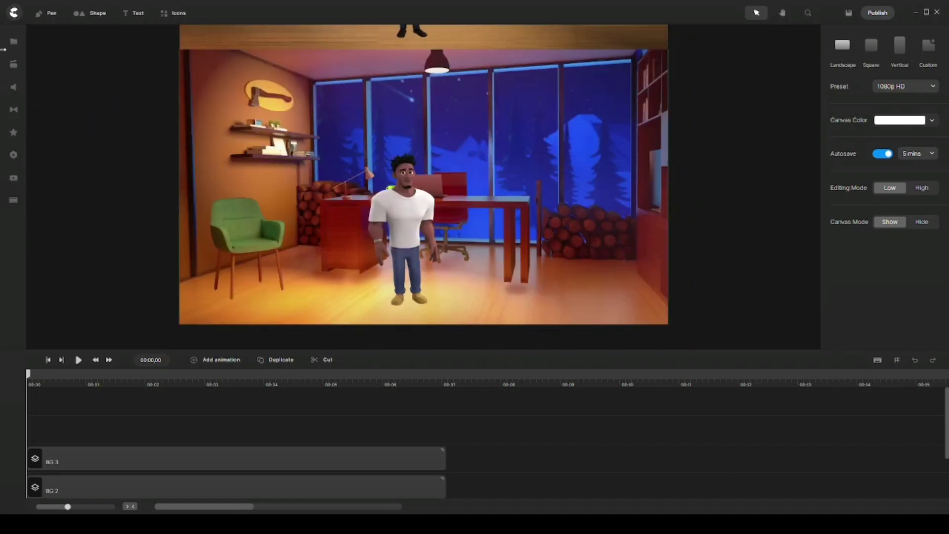
# Add the purple futuristic room 3D background fitted to the full canvas and extend its clip to 7 seconds.
pyautogui.click(16, 65)
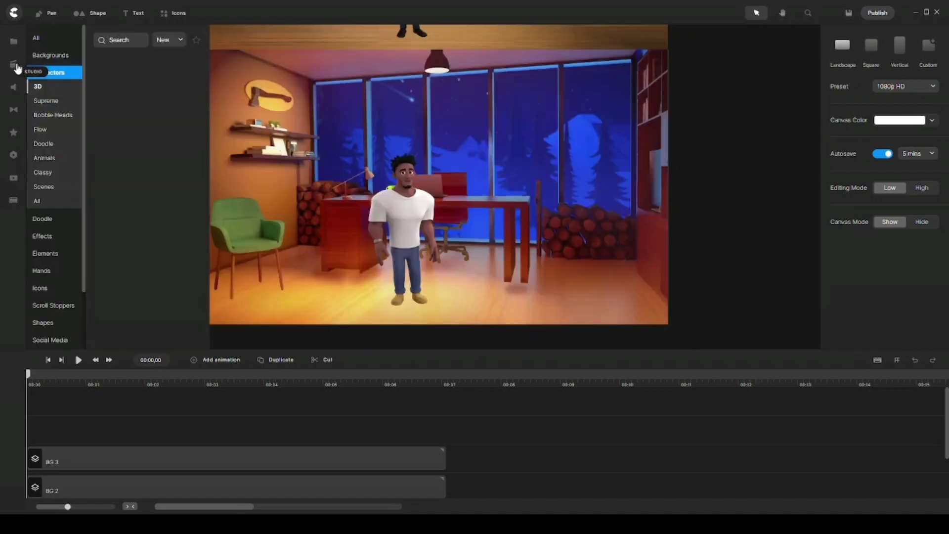
pyautogui.click(52, 55)
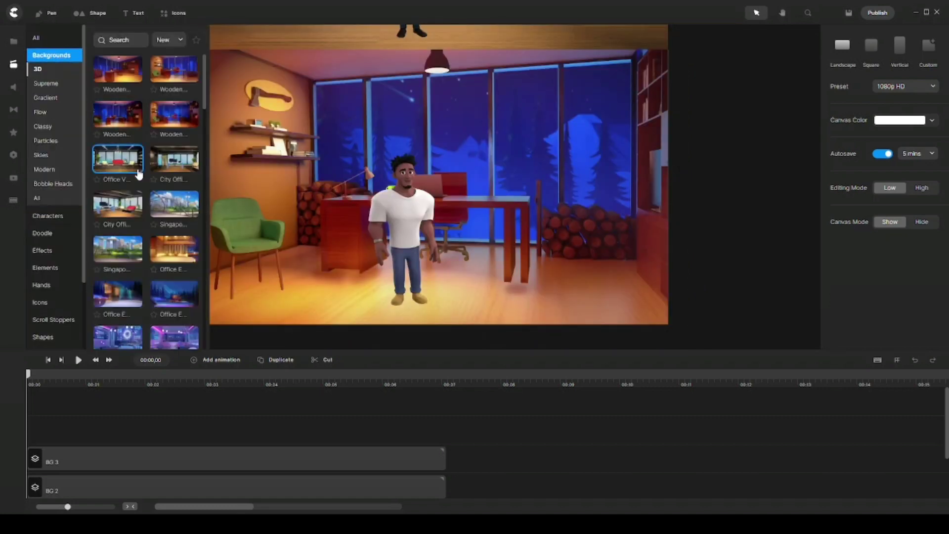
pyautogui.scroll(-2, 136, 174)
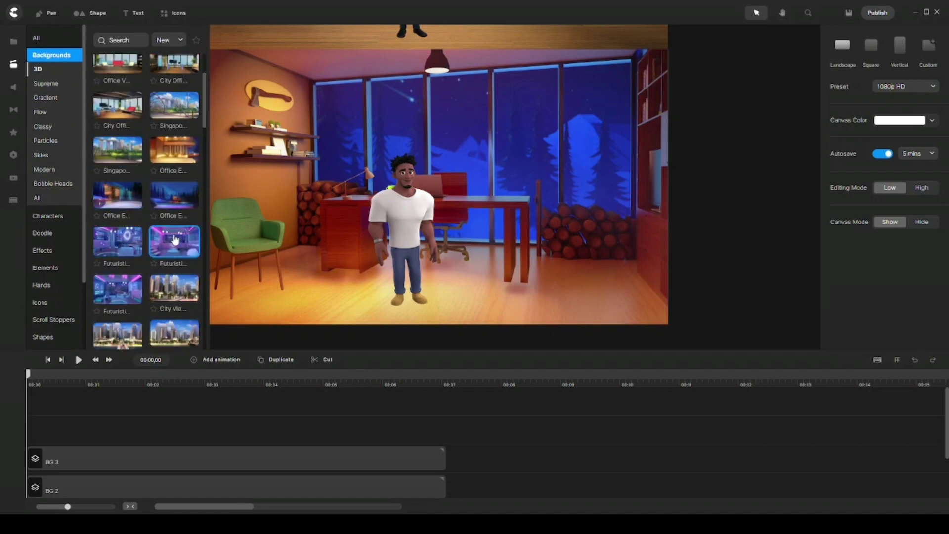
pyautogui.moveTo(155, 241); pyautogui.dragTo(385, 174)
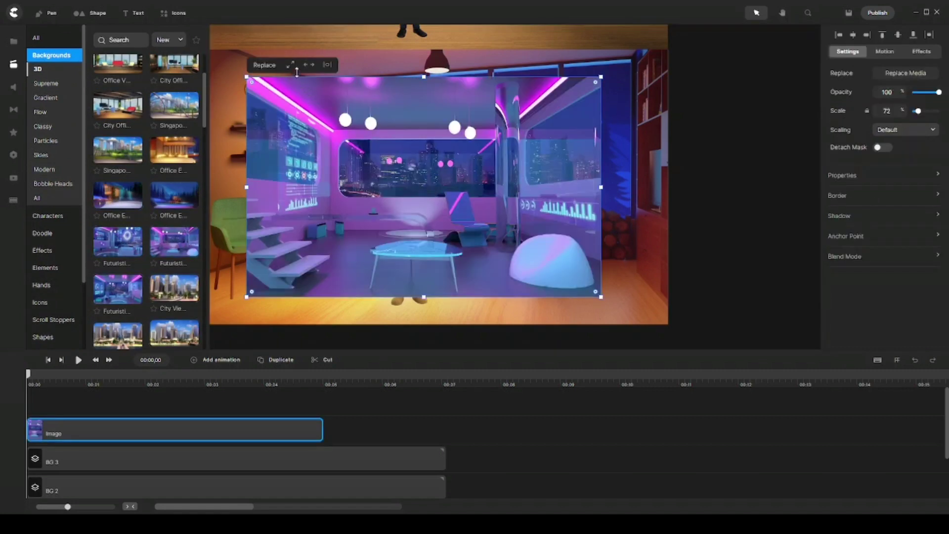
pyautogui.click(293, 65)
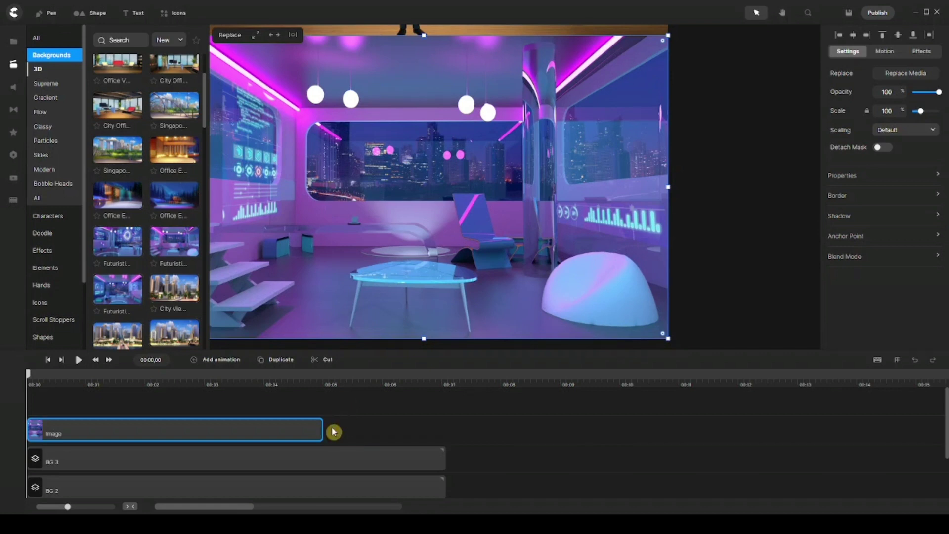
pyautogui.moveTo(333, 431); pyautogui.dragTo(444, 426)
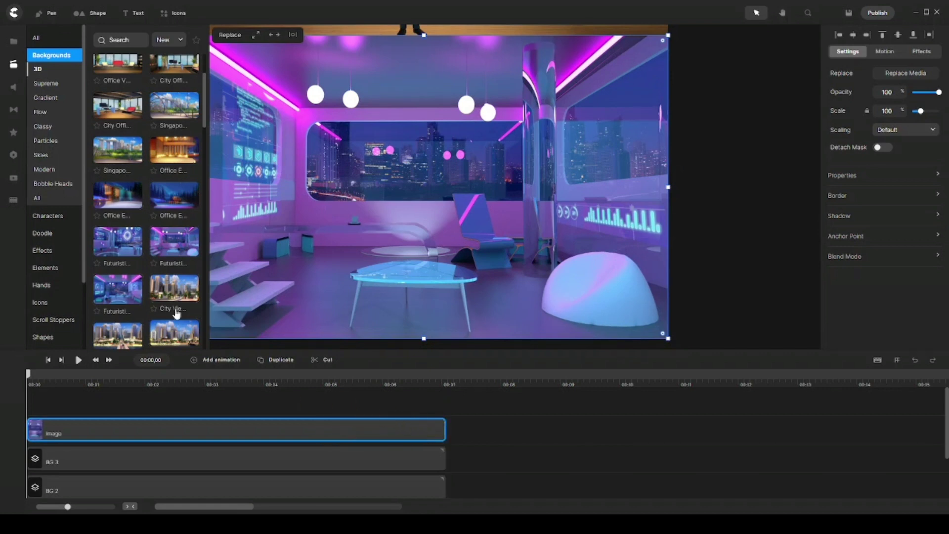
# Add the 3D character Mike between the glass table and the round pouf and extend his Wave action to 7 seconds.
pyautogui.click(55, 217)
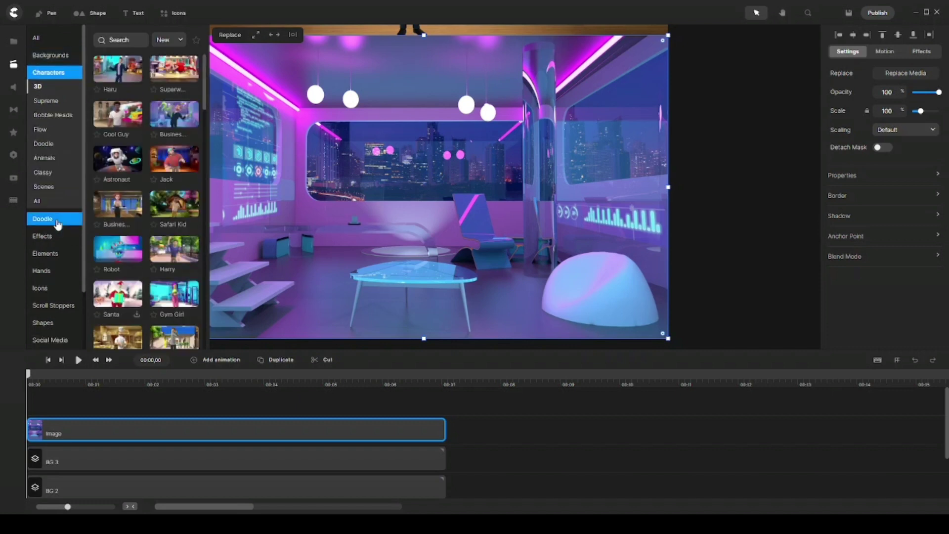
pyautogui.scroll(-2, 142, 203)
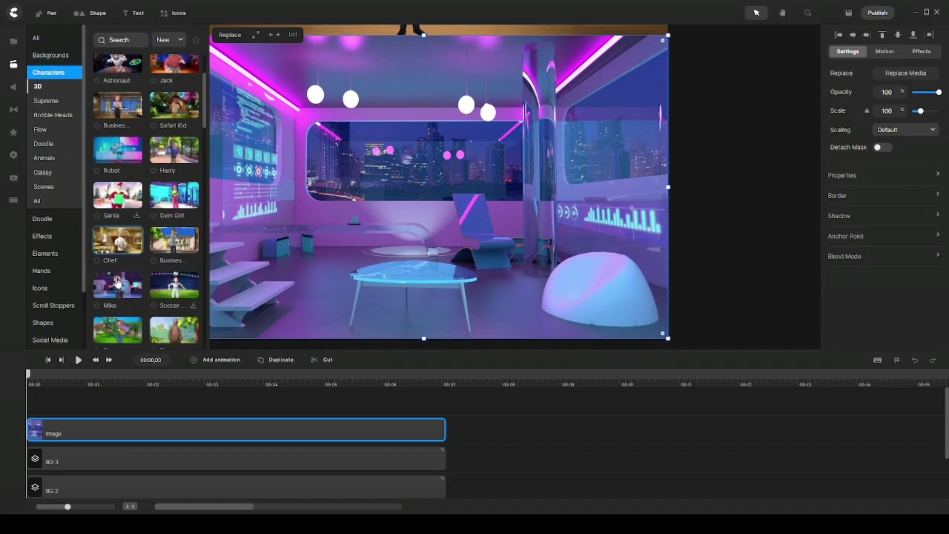
pyautogui.moveTo(117, 286); pyautogui.dragTo(410, 253)
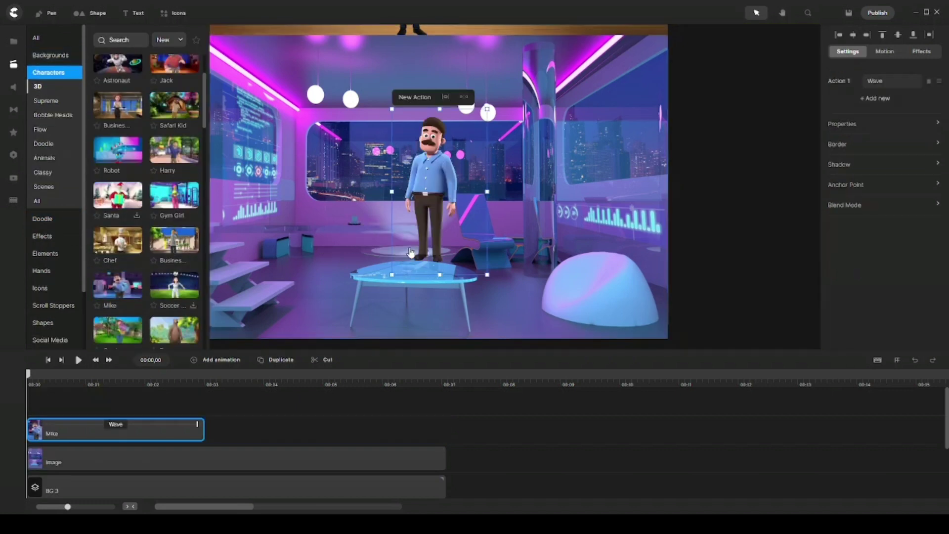
pyautogui.moveTo(426, 211); pyautogui.dragTo(517, 253)
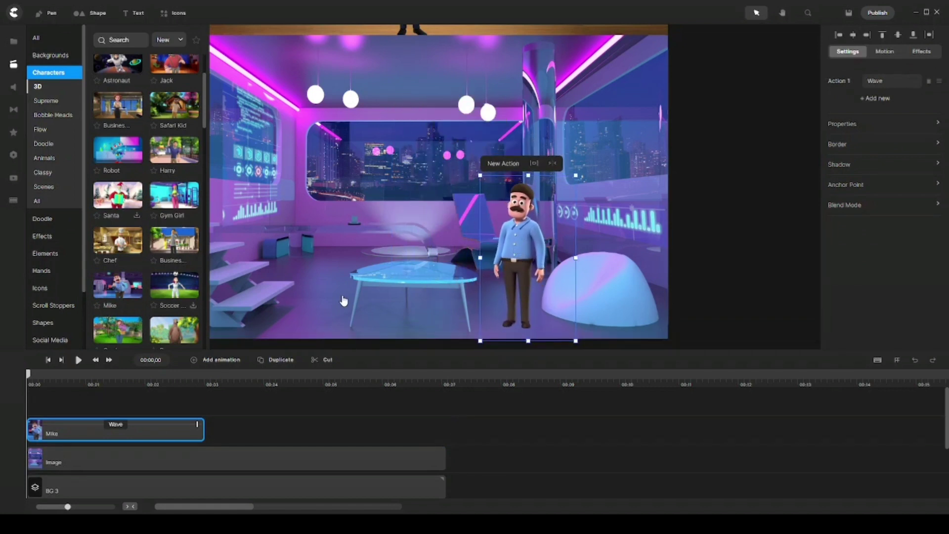
pyautogui.moveTo(149, 421); pyautogui.dragTo(434, 424)
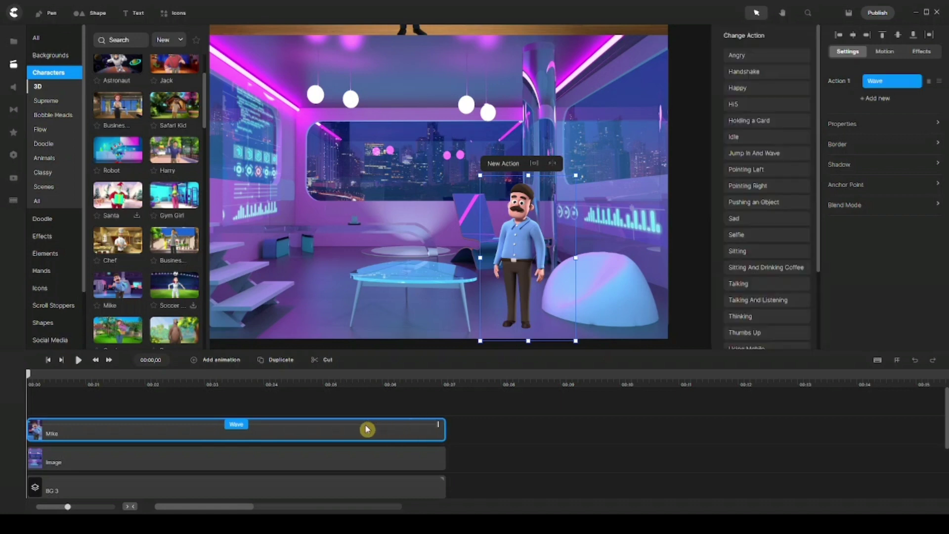
pyautogui.click(354, 403)
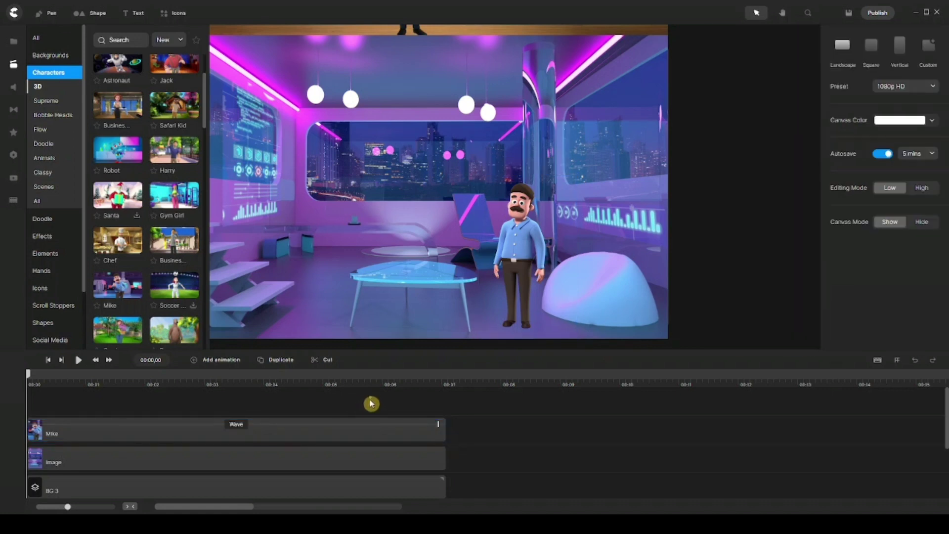
# Group the Mike and futuristic room layers together and rename the group to BG 4.
pyautogui.moveTo(370, 395); pyautogui.dragTo(349, 457)
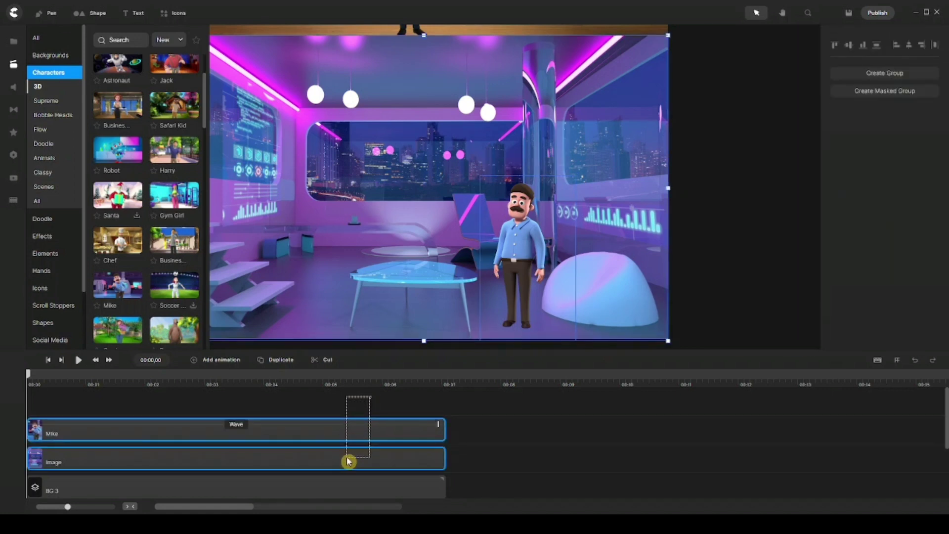
pyautogui.rightClick(348, 460)
pyautogui.click(364, 419)
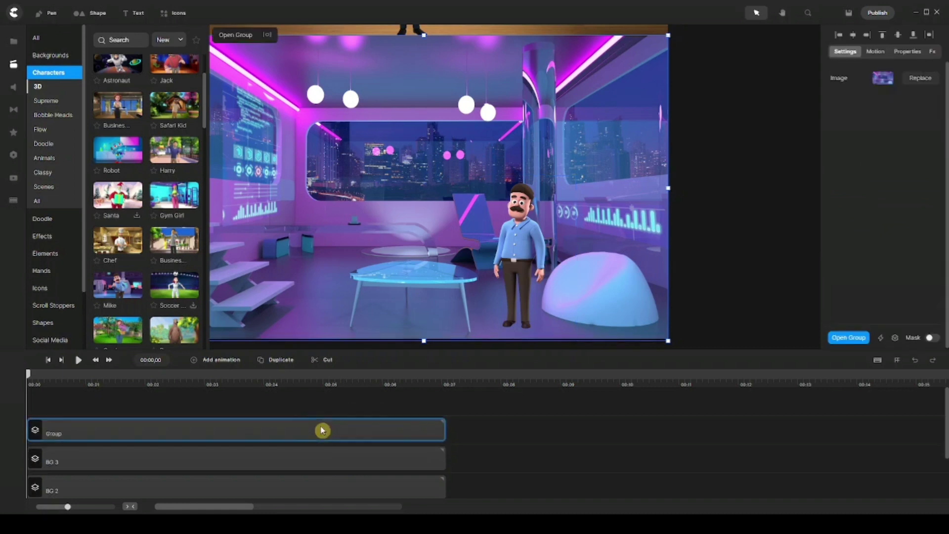
pyautogui.rightClick(292, 428)
pyautogui.click(314, 306)
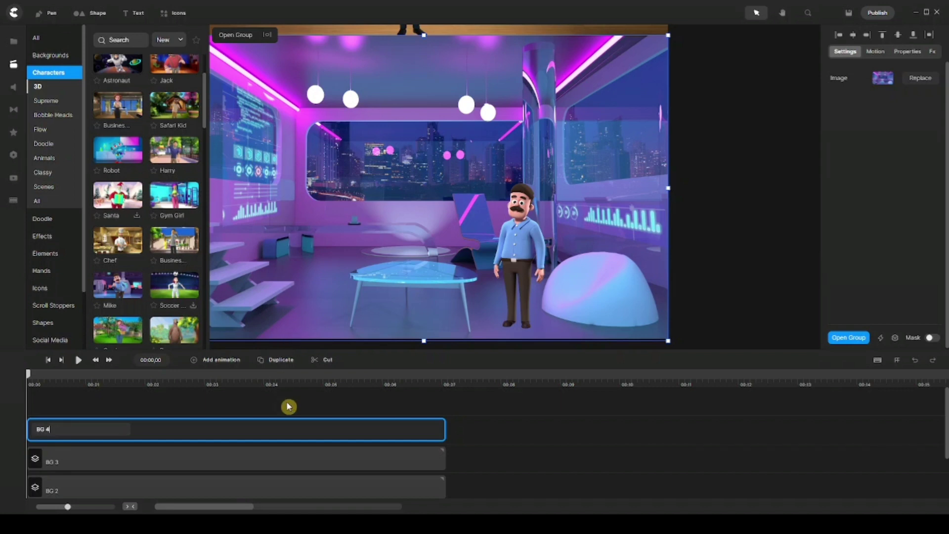
pyautogui.click(307, 411)
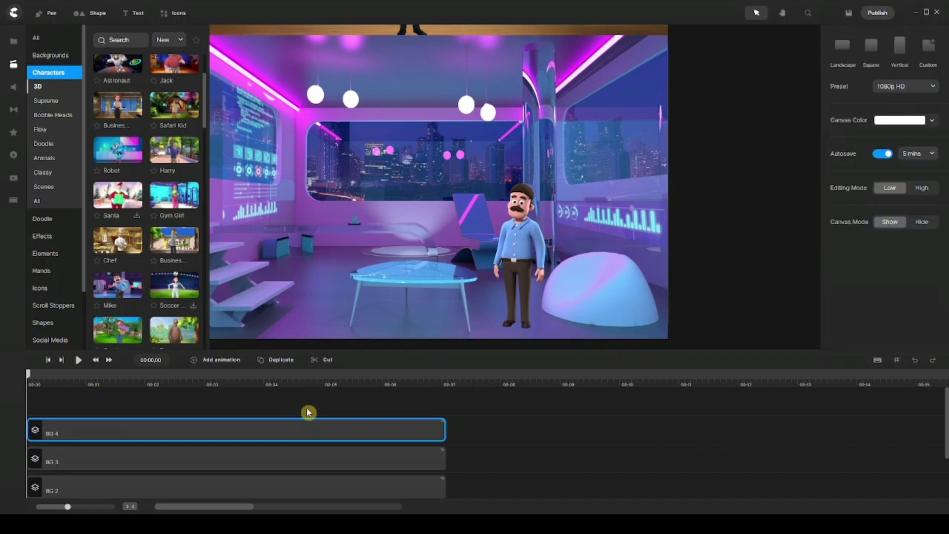
pyautogui.click(13, 70)
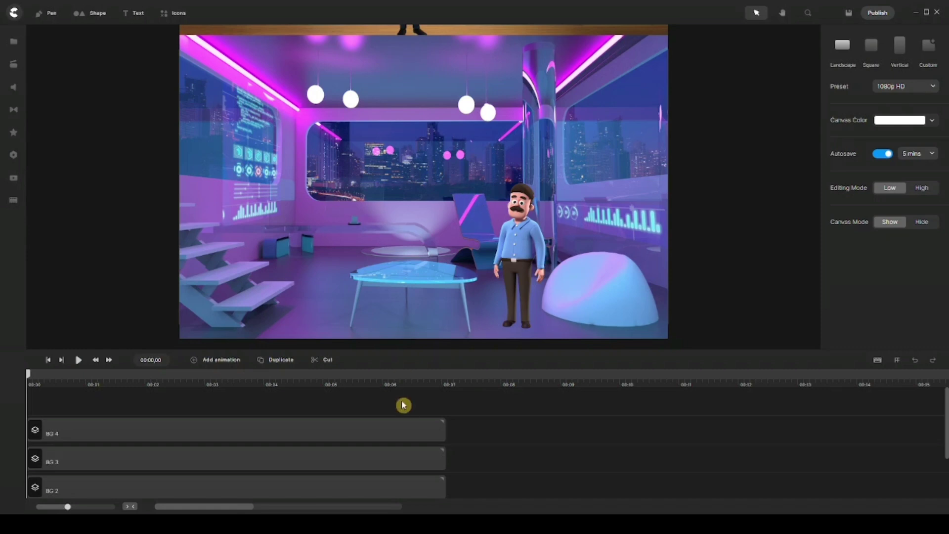
# Move the BG 4 group up past the other scenes until it sits at the top of the stack above BG 3.
pyautogui.click(390, 430)
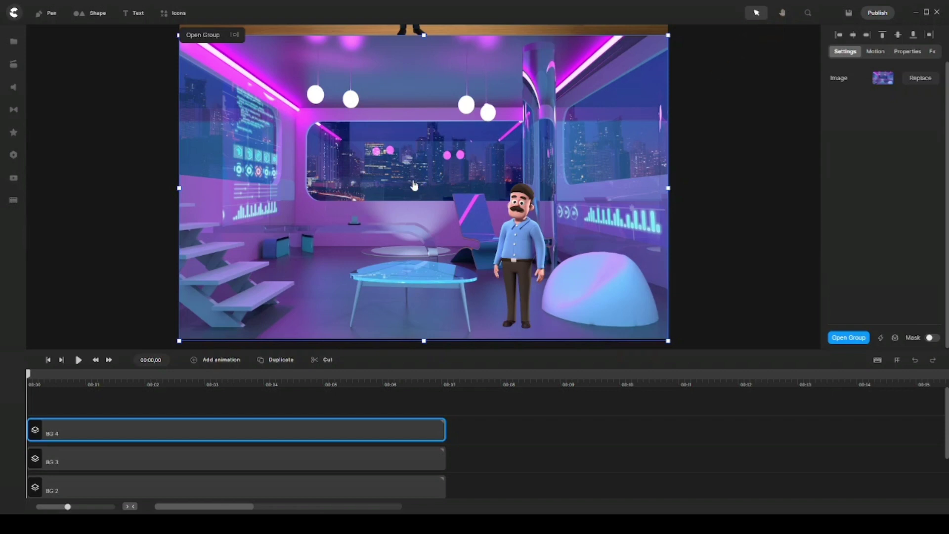
pyautogui.scroll(-5, 414, 186)
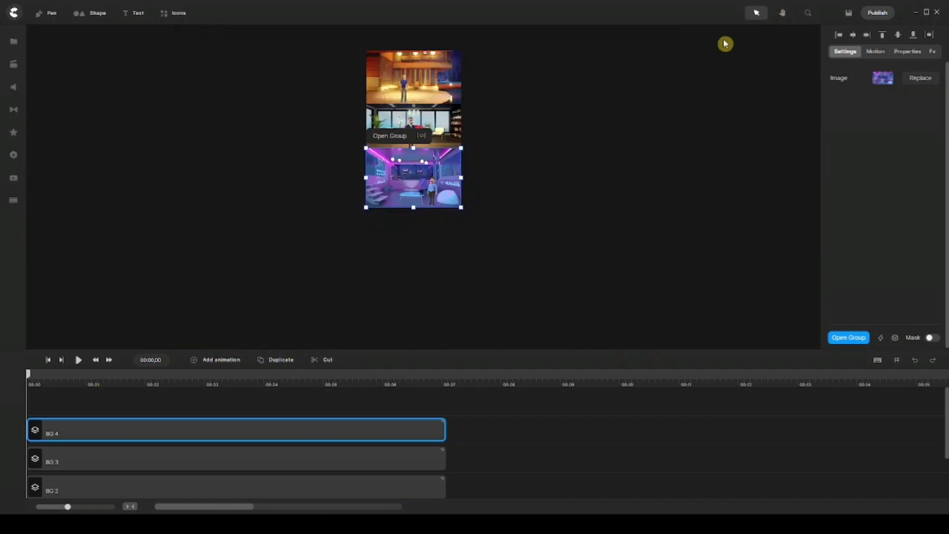
pyautogui.click(782, 13)
pyautogui.moveTo(433, 115); pyautogui.dragTo(458, 211)
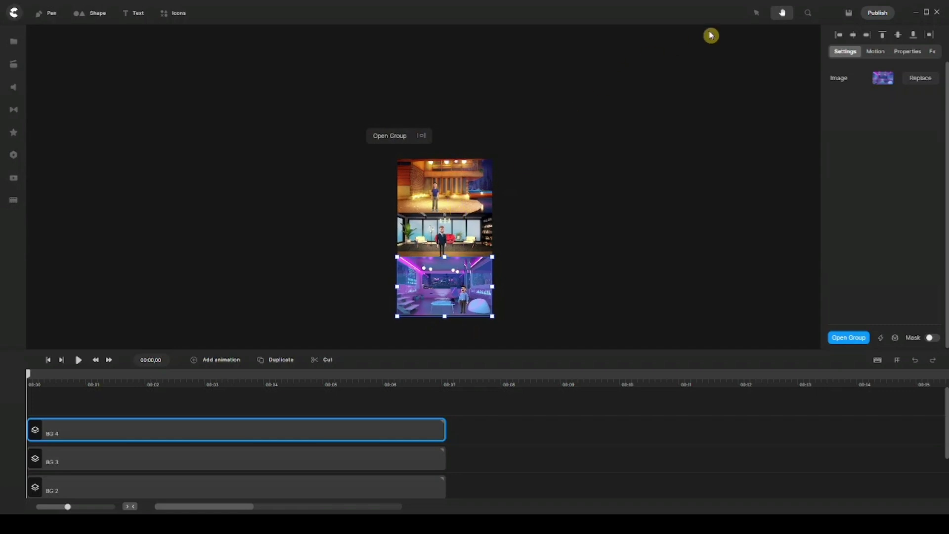
pyautogui.click(756, 13)
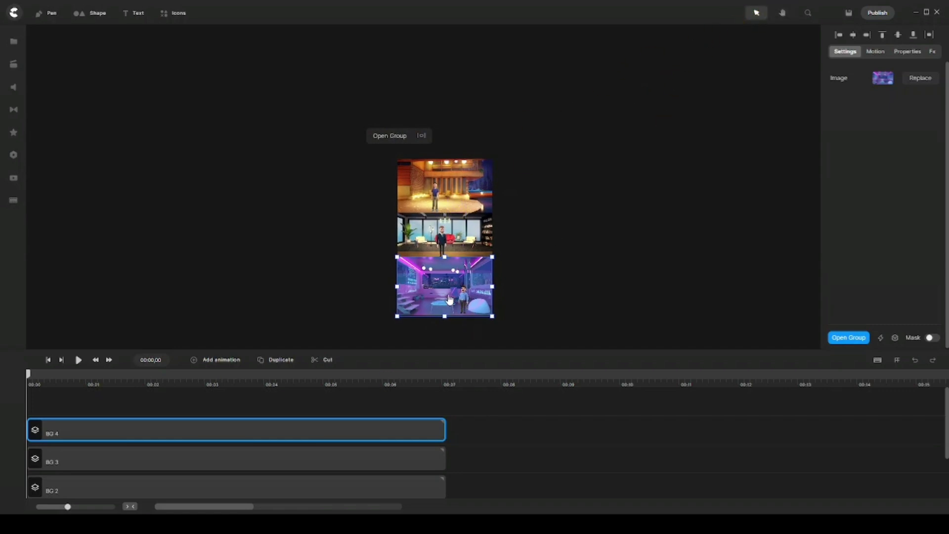
pyautogui.moveTo(449, 299); pyautogui.dragTo(449, 298)
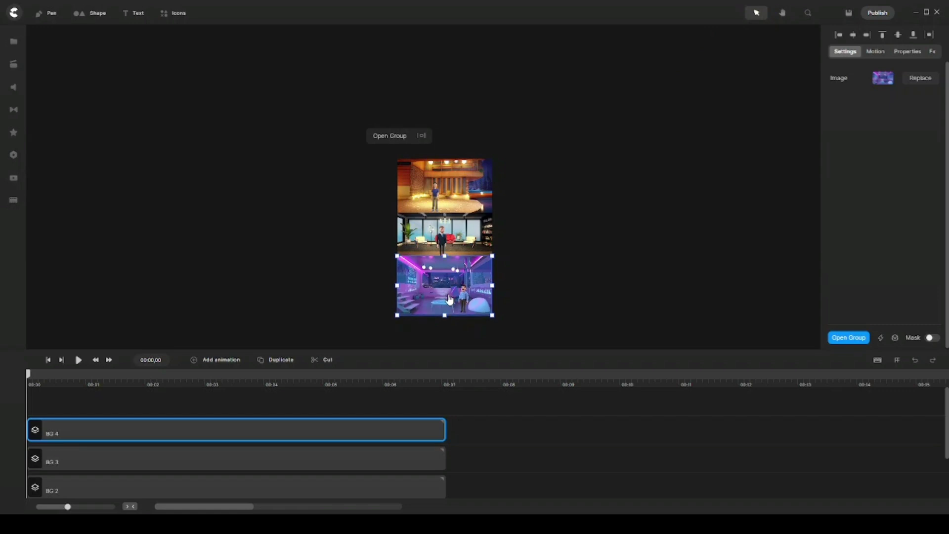
pyautogui.hotkey('shift', 'Up')
pyautogui.hotkey('shift', 'Up')
pyautogui.hotkey('shift', 'Up')
pyautogui.hotkey('shift', 'Up')
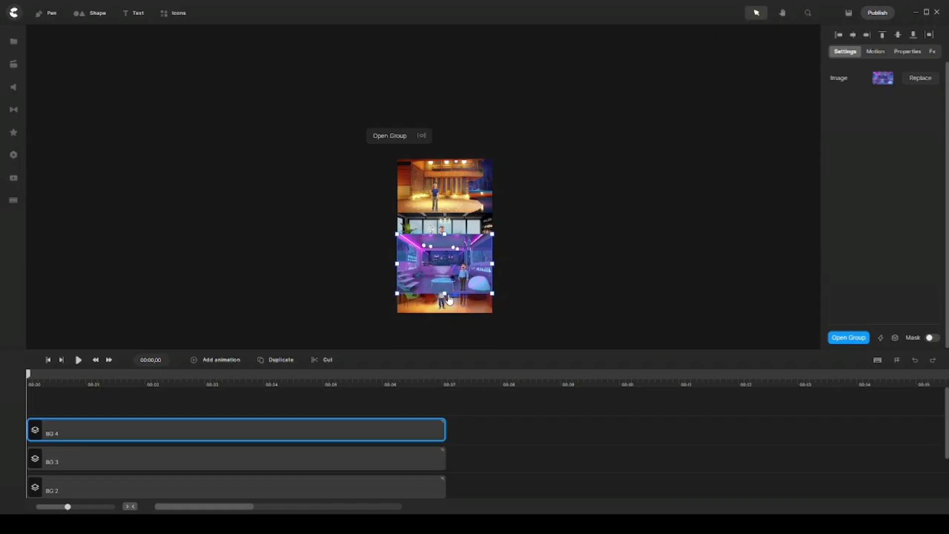
pyautogui.hotkey('shift', 'Up')
pyautogui.hotkey('shift', 'Up')
pyautogui.hotkey('shift', 'Up')
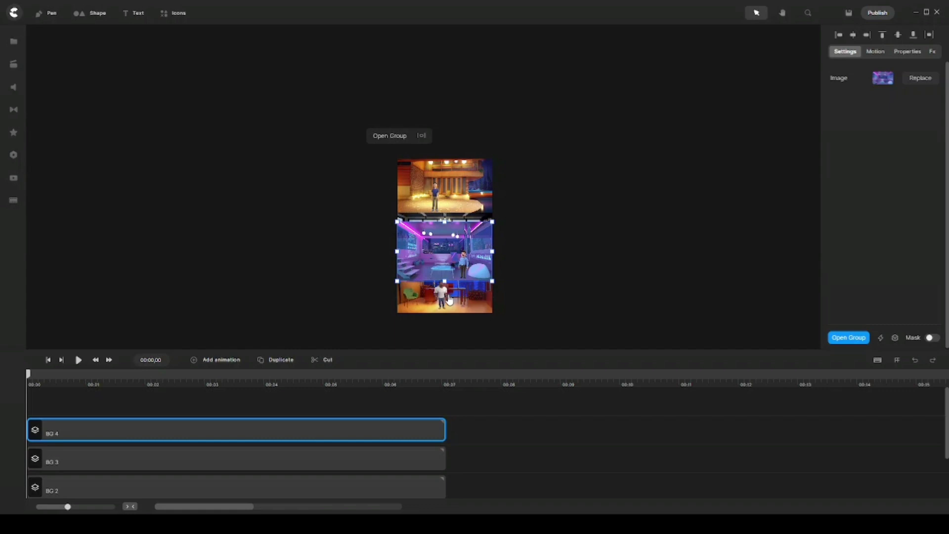
pyautogui.hotkey('shift', 'Up')
pyautogui.hotkey('shift', 'Up')
pyautogui.hotkey('shift', 'Up')
pyautogui.hotkey('shift', 'Up')
pyautogui.hotkey('shift', 'Up')
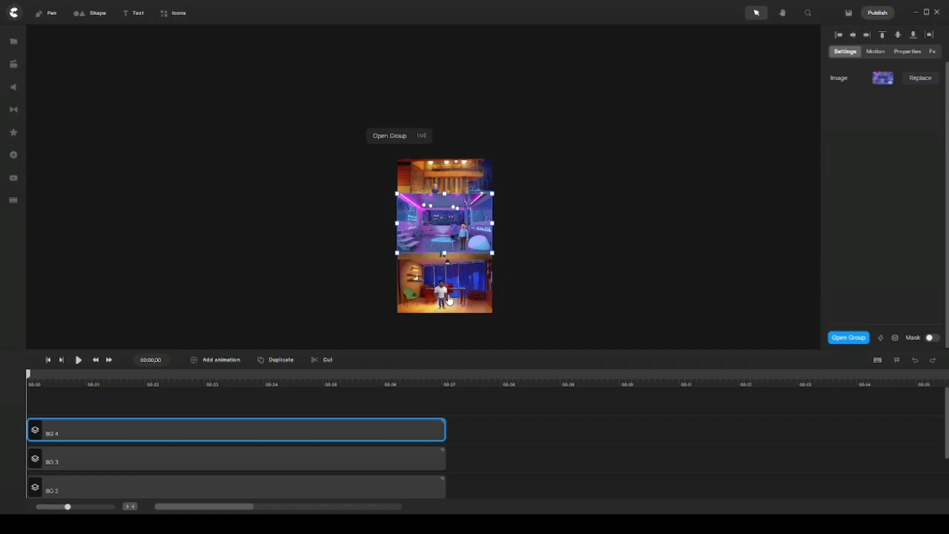
pyautogui.hotkey('shift', 'Up')
pyautogui.hotkey('shift', 'Up')
pyautogui.hotkey('shift', 'Up')
pyautogui.hotkey('shift', 'Up')
pyautogui.hotkey('shift', 'Up')
pyautogui.hotkey('shift', 'Up')
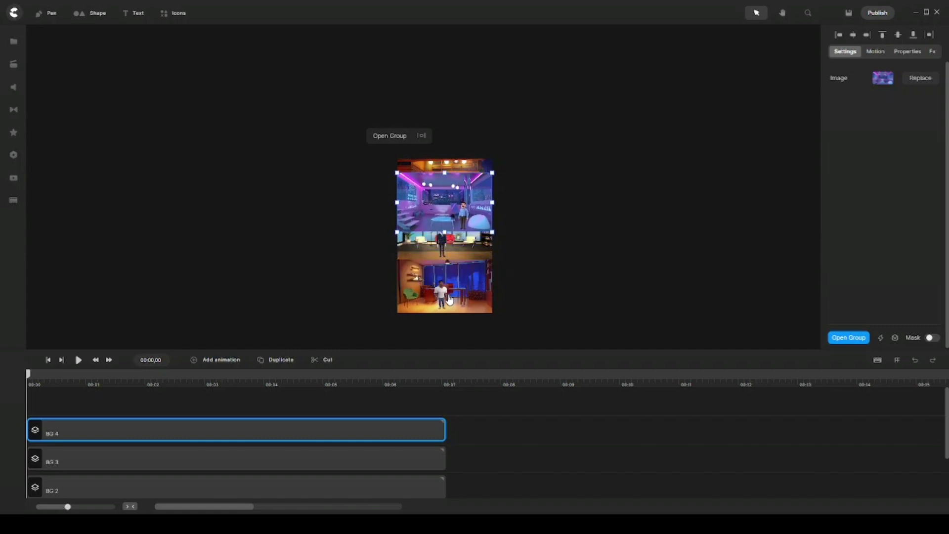
pyautogui.hotkey('shift', 'Up')
pyautogui.hotkey('shift', 'Up')
pyautogui.hotkey('shift', 'Up')
pyautogui.hotkey('shift', 'Up')
pyautogui.hotkey('shift', 'Up')
pyautogui.hotkey('shift', 'Up')
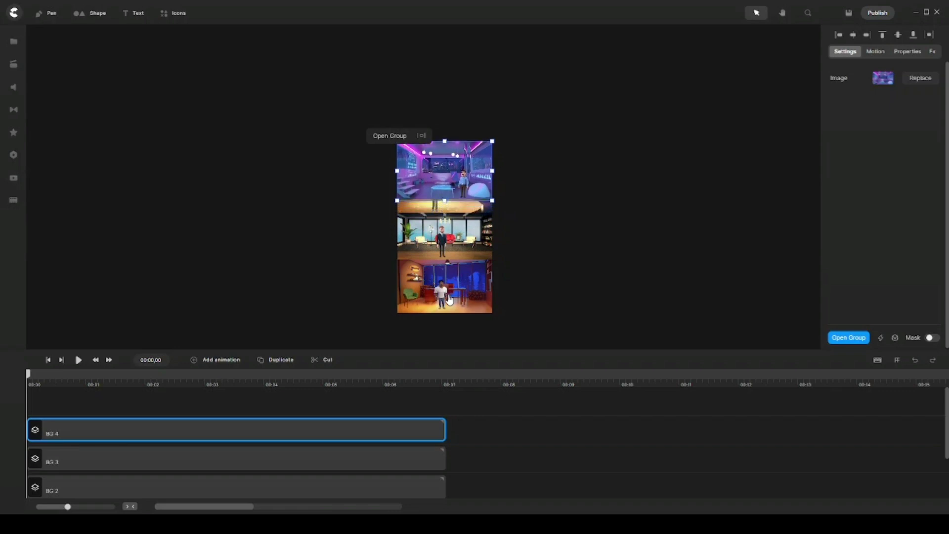
pyautogui.hotkey('shift', 'Up')
pyautogui.hotkey('shift', 'Up')
pyautogui.press('Up')
pyautogui.press('Up')
pyautogui.press('Up')
pyautogui.press('Up')
pyautogui.press('Up')
pyautogui.press('Up')
pyautogui.press('Up')
pyautogui.press('Up')
pyautogui.press('Up')
pyautogui.press('Up')
pyautogui.press('Up')
pyautogui.press('Up')
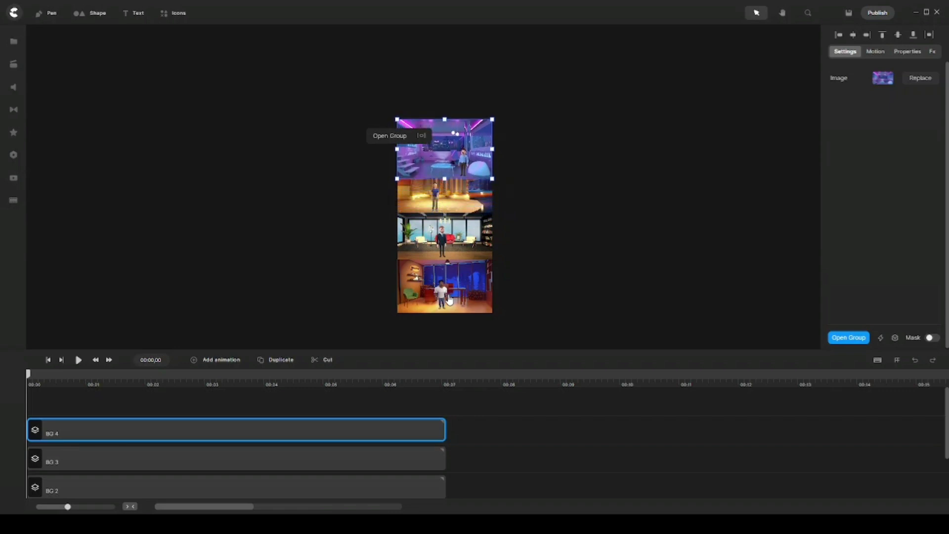
pyautogui.press('Up')
pyautogui.press('Up')
pyautogui.press('Up')
pyautogui.press('Up')
pyautogui.press('Up')
pyautogui.press('Up')
pyautogui.press('Up')
pyautogui.press('Up')
pyautogui.press('Up')
pyautogui.press('Up')
pyautogui.press('Up')
pyautogui.press('Up')
pyautogui.press('Up')
pyautogui.press('Up')
pyautogui.press('Up')
pyautogui.press('Up')
pyautogui.press('Up')
pyautogui.press('Up')
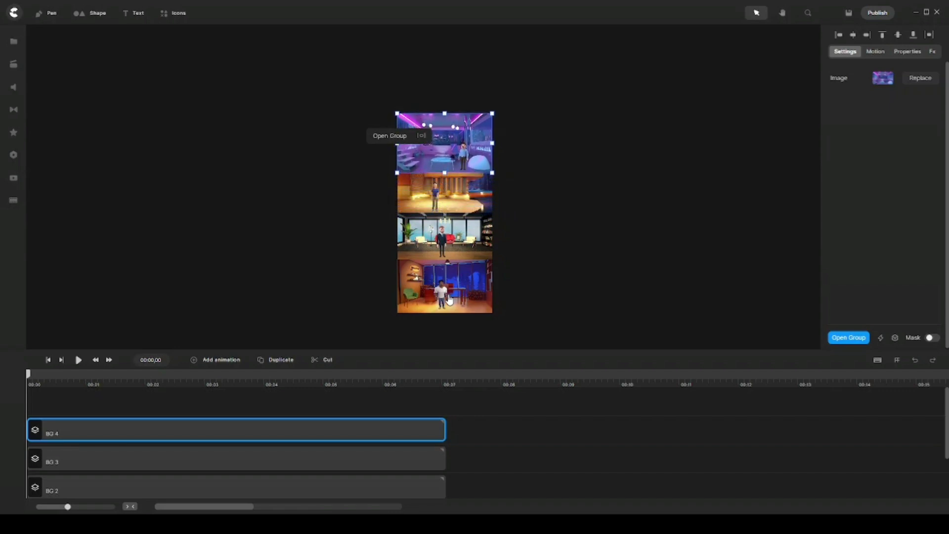
pyautogui.press('Up')
pyautogui.press('Up')
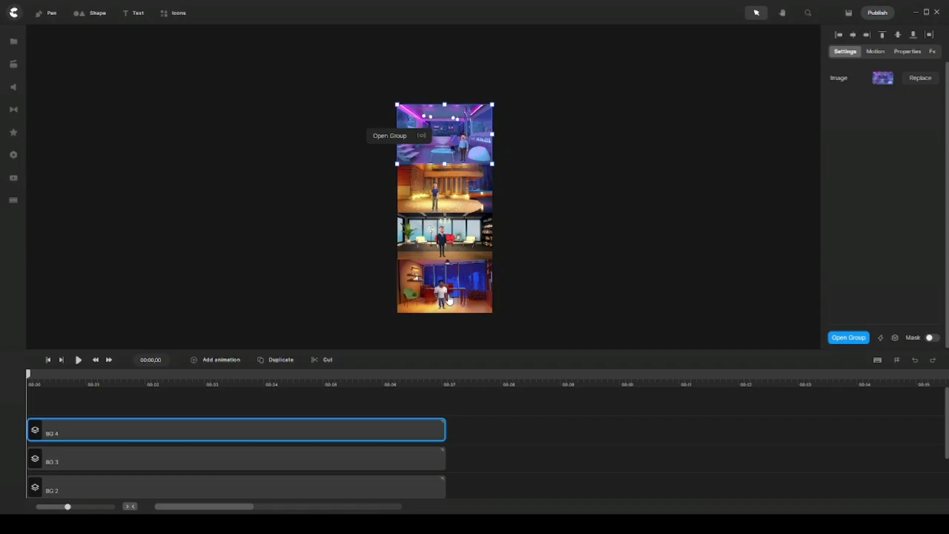
# Nudge the BG 4 group down slightly to close the gap above BG 3.
pyautogui.press('Down')
pyautogui.press('Down')
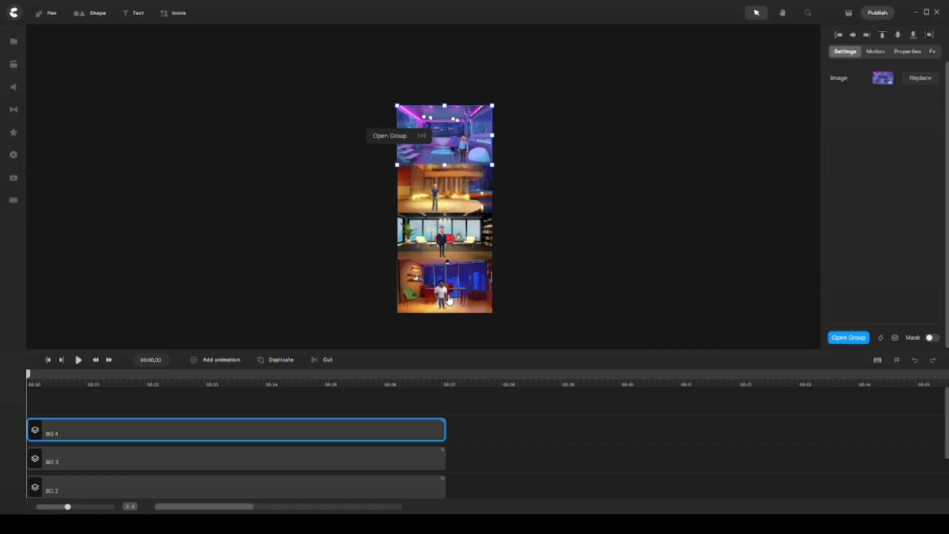
pyautogui.press('Down')
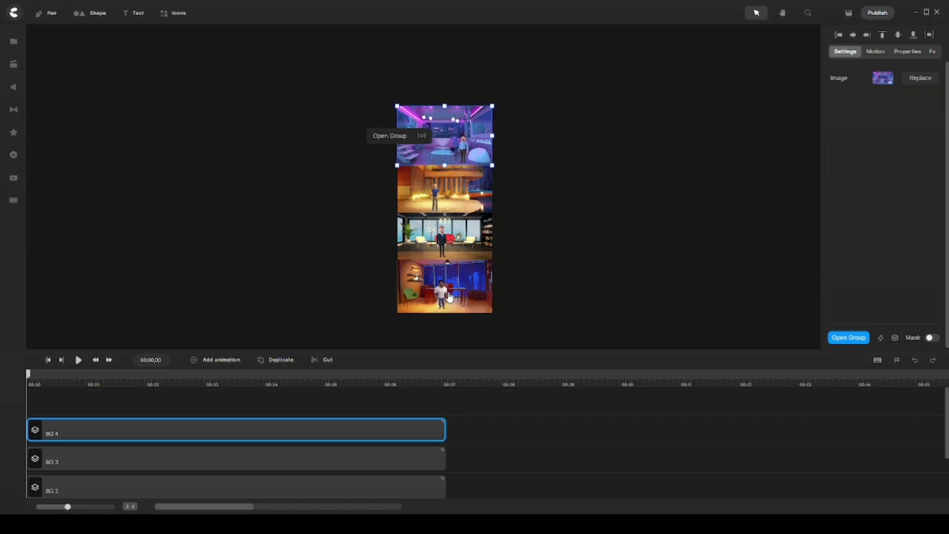
# Group the BG 1, BG 2, BG 3 and BG 4 layers together into one group.
pyautogui.click(808, 15)
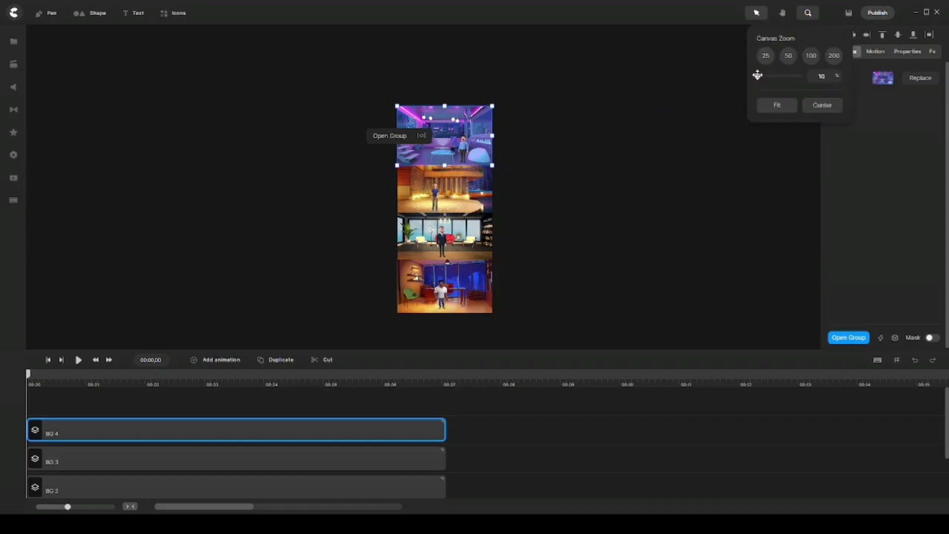
pyautogui.moveTo(756, 75); pyautogui.dragTo(763, 75)
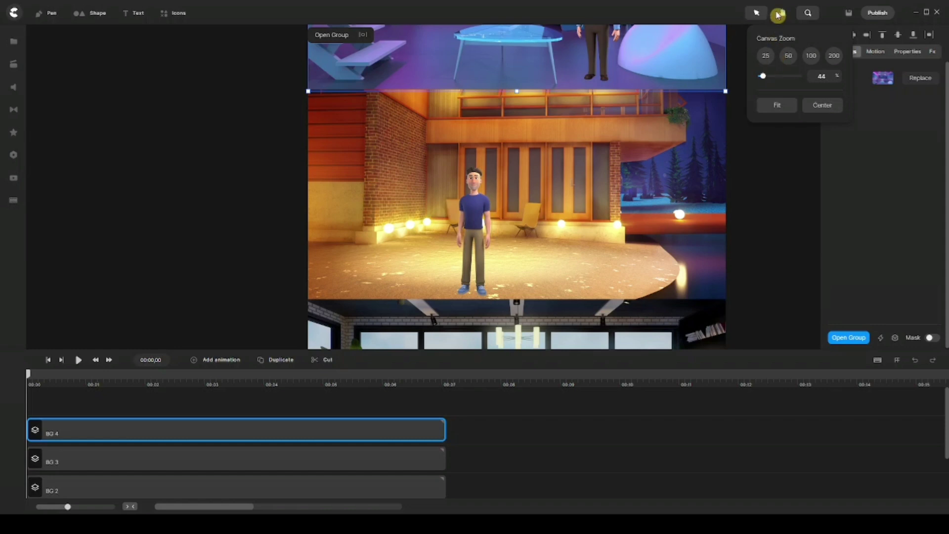
pyautogui.click(757, 13)
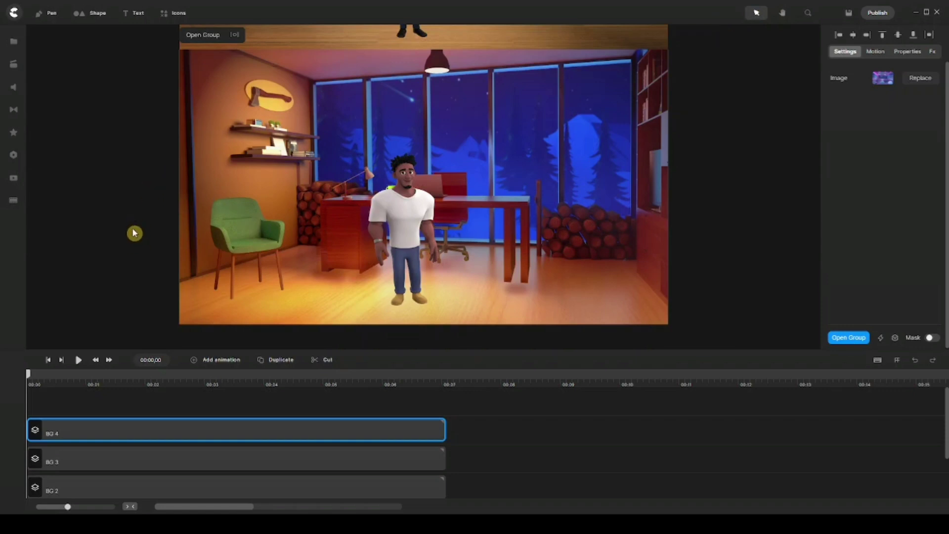
pyautogui.click(330, 402)
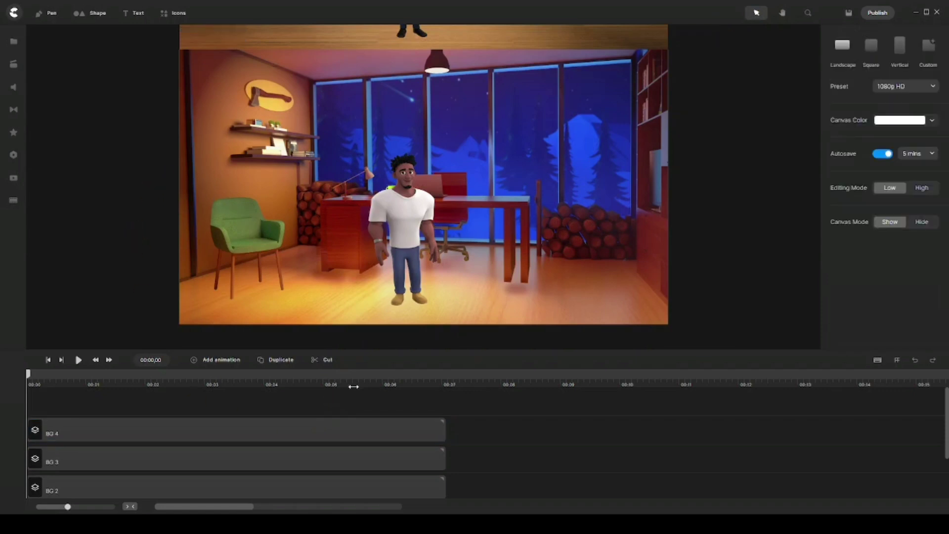
pyautogui.moveTo(390, 345); pyautogui.dragTo(390, 272)
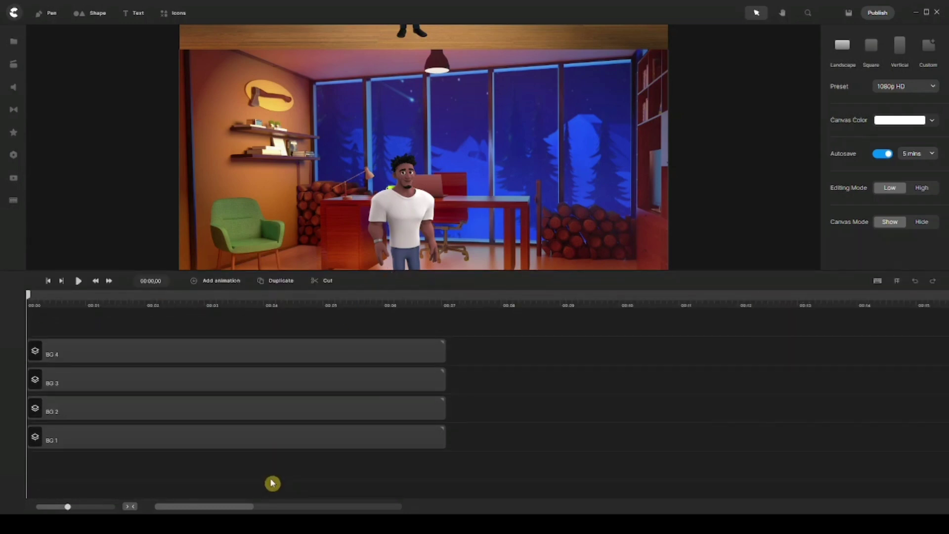
pyautogui.moveTo(271, 479); pyautogui.dragTo(337, 338)
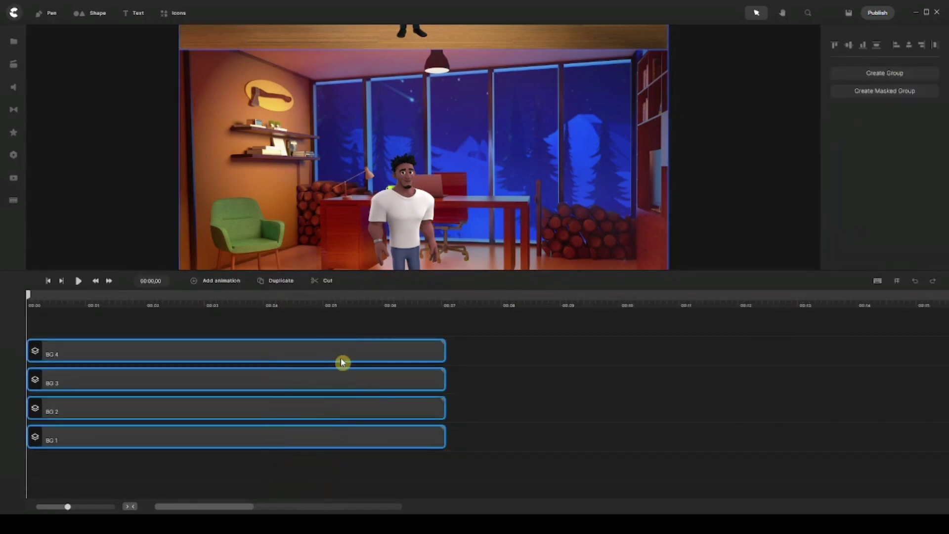
pyautogui.rightClick(336, 356)
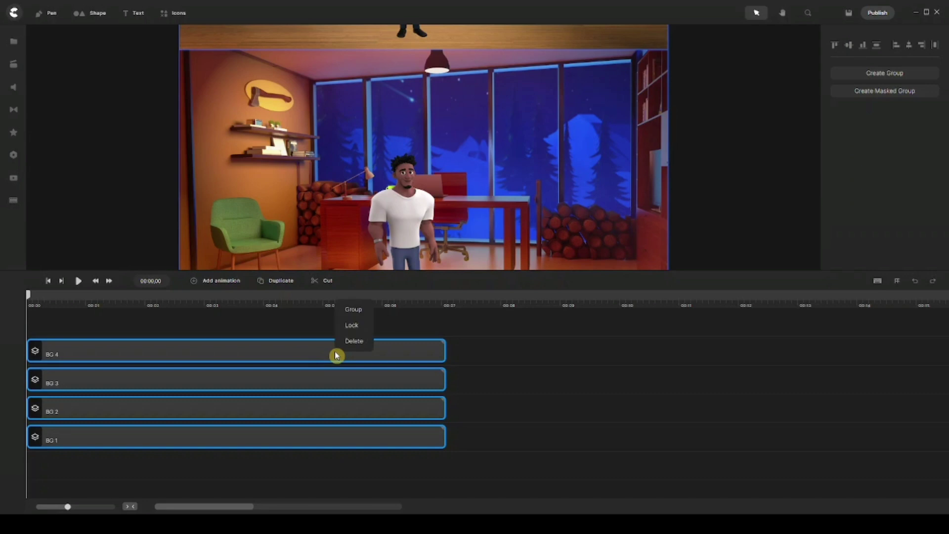
pyautogui.click(351, 310)
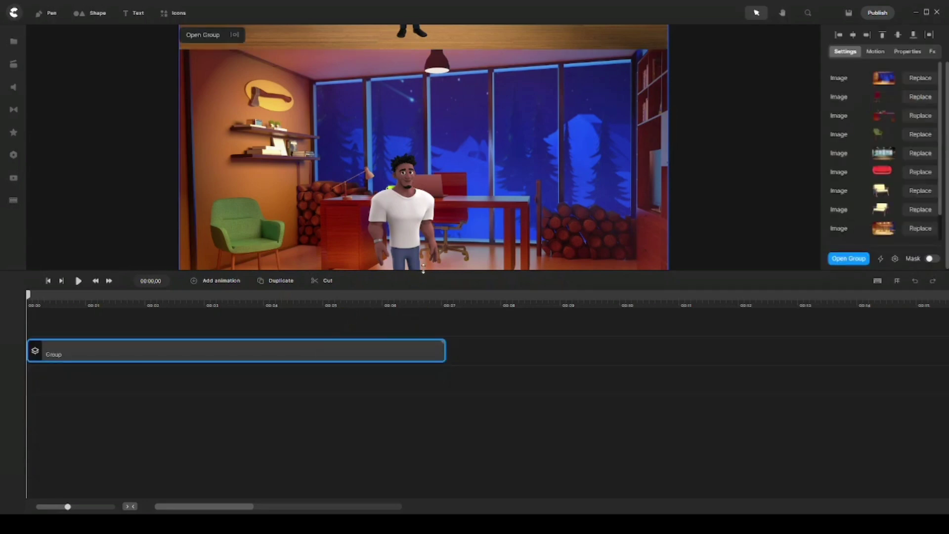
pyautogui.moveTo(423, 276); pyautogui.dragTo(419, 341)
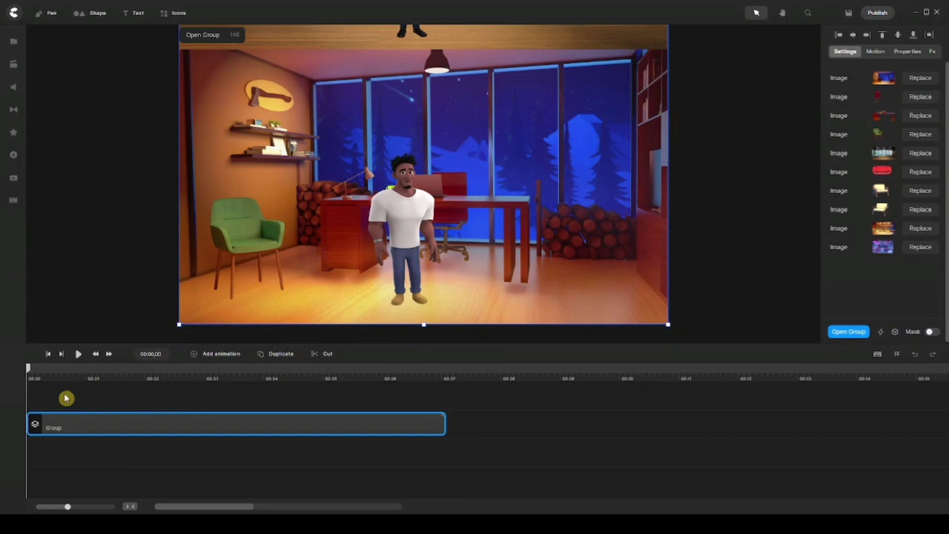
# Add a Position animation to the combined group at 00:01,05 with the Easy easing set to Out.
pyautogui.moveTo(28, 369); pyautogui.dragTo(97, 366)
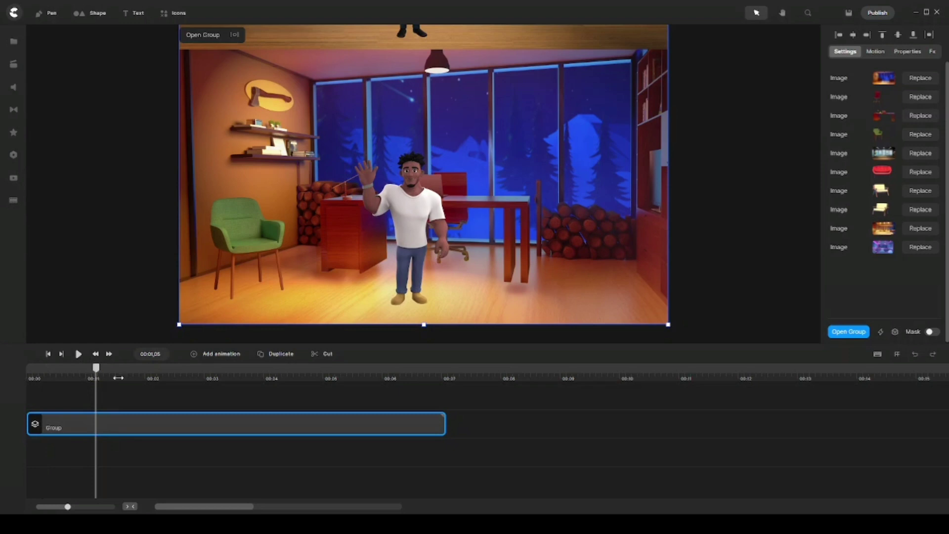
pyautogui.click(223, 354)
pyautogui.click(253, 197)
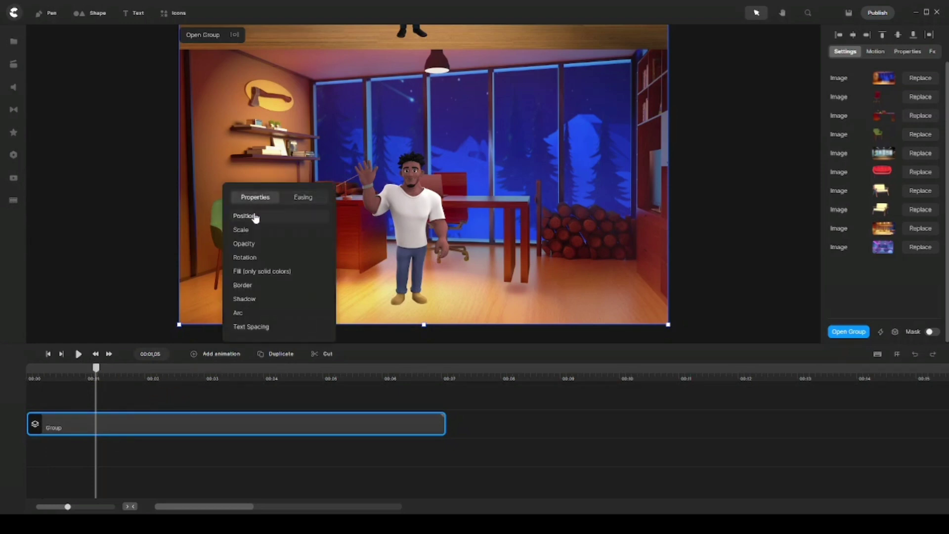
pyautogui.click(255, 217)
pyautogui.click(303, 198)
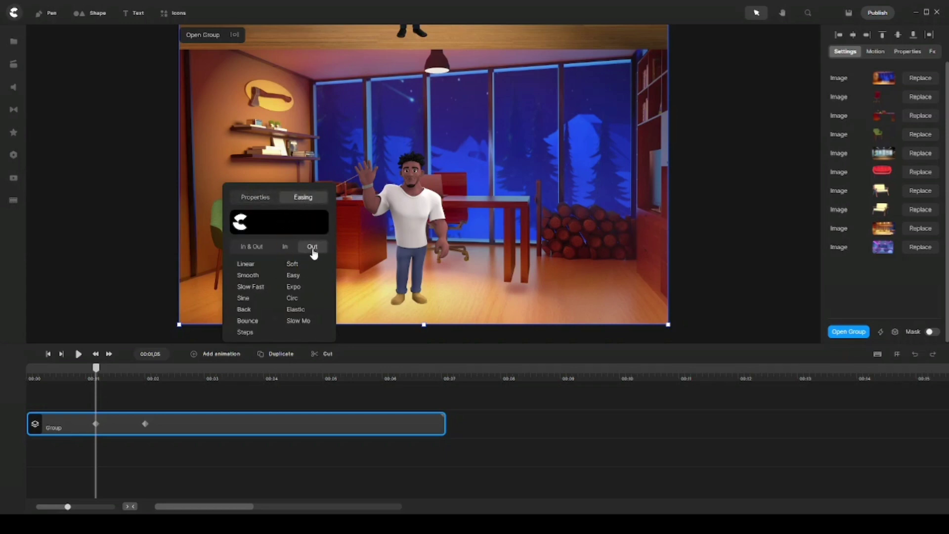
pyautogui.click(297, 278)
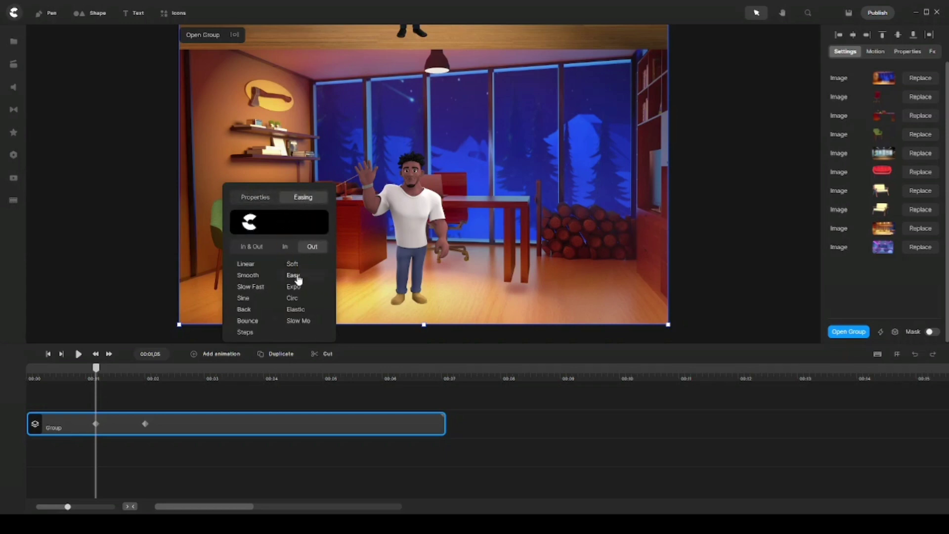
# At the second position keyframe, at 2 seconds, shift the combined group down to bring the upper scenes into view.
pyautogui.click(95, 423)
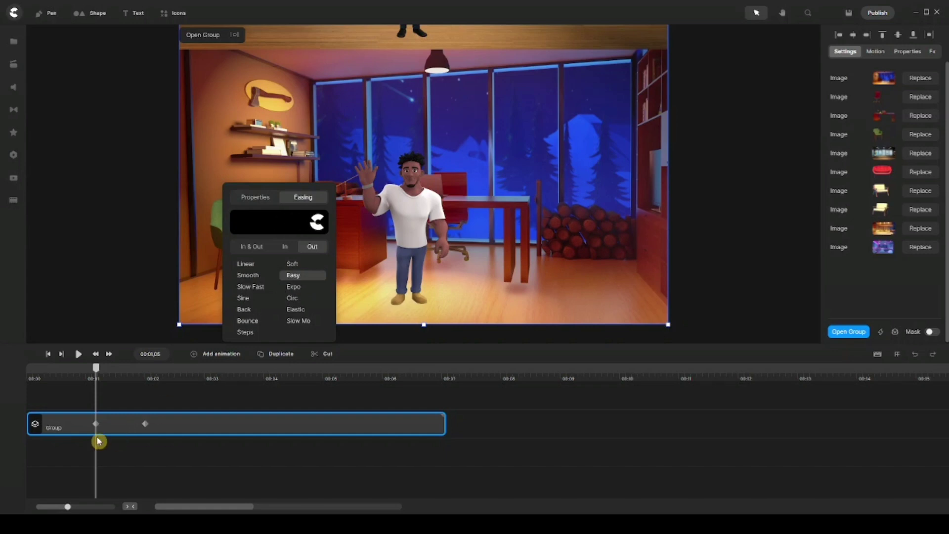
pyautogui.click(105, 450)
pyautogui.click(475, 168)
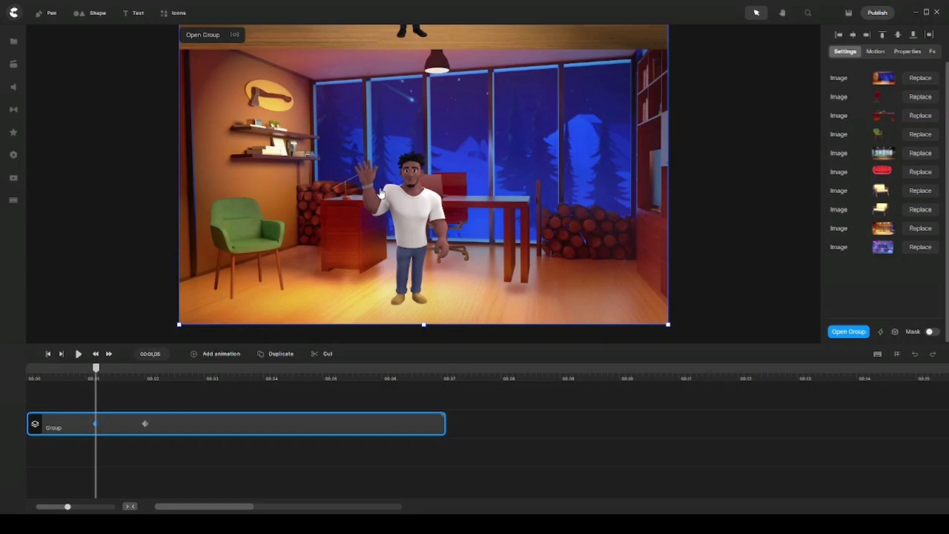
pyautogui.click(146, 445)
pyautogui.click(146, 424)
pyautogui.click(179, 360)
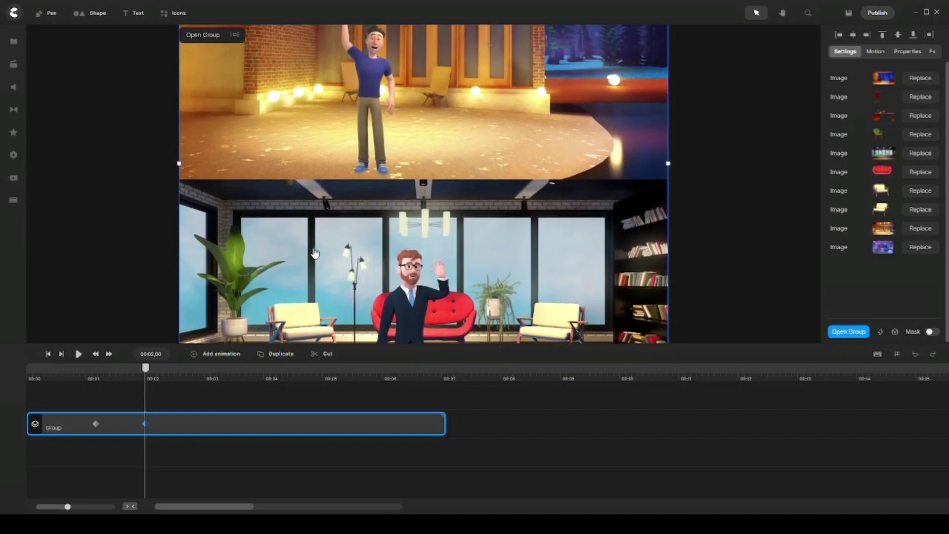
# Set Canvas Mode to Hide and lower the group at the second keyframe until the purple BG 4 room fills the canvas.
pyautogui.click(722, 247)
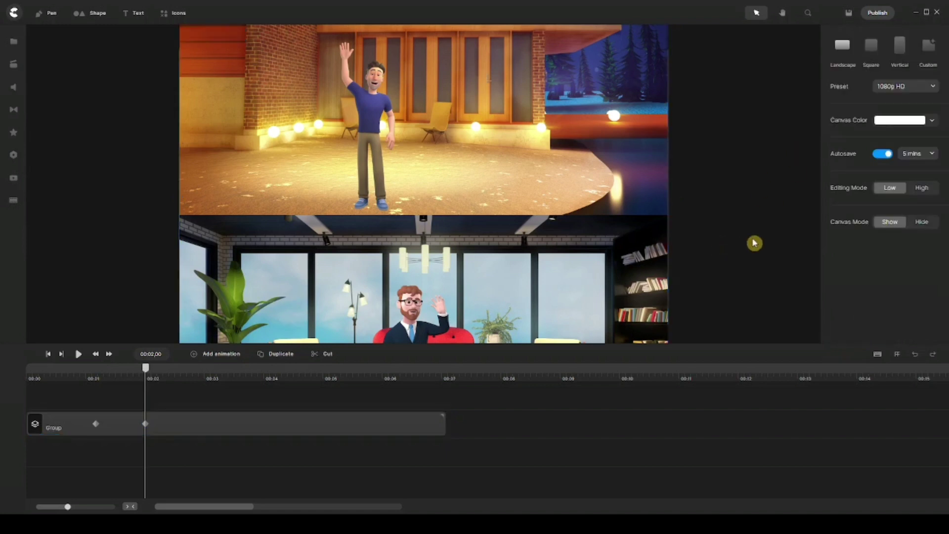
pyautogui.click(922, 223)
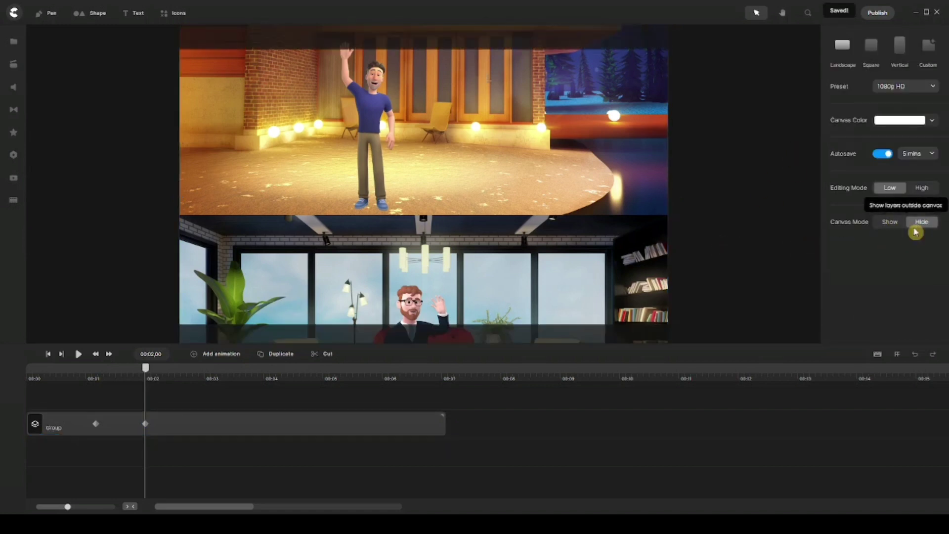
pyautogui.click(144, 424)
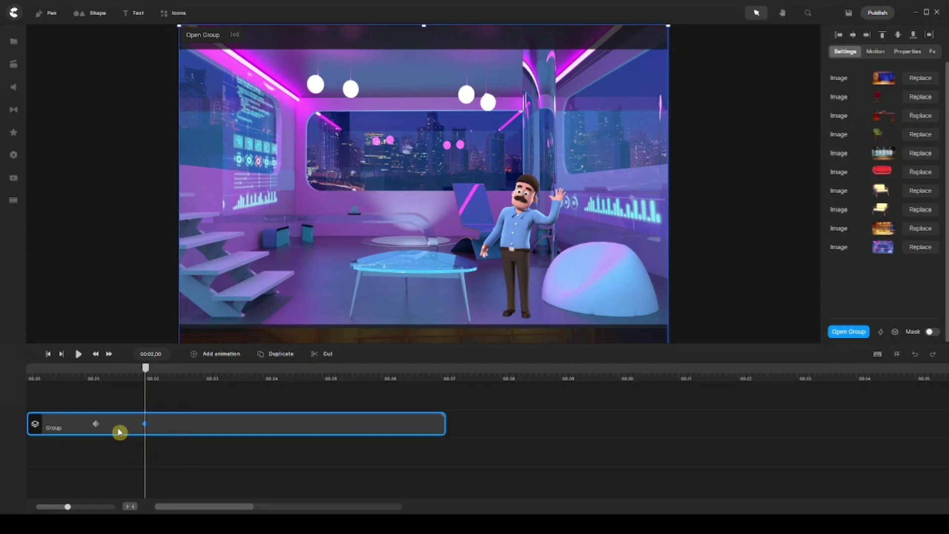
# Lengthen the scene transition by moving the group's second position keyframe to about 2.5 seconds.
pyautogui.click(144, 433)
pyautogui.moveTo(144, 425); pyautogui.dragTo(171, 424)
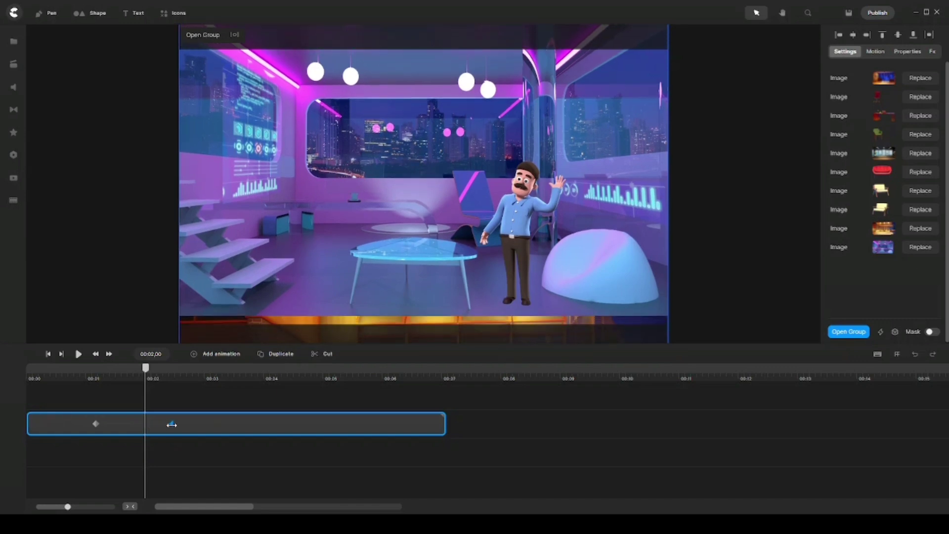
# Fine-tune the combined group's second position keyframe to 00:02,15.
pyautogui.moveTo(172, 424); pyautogui.dragTo(174, 424)
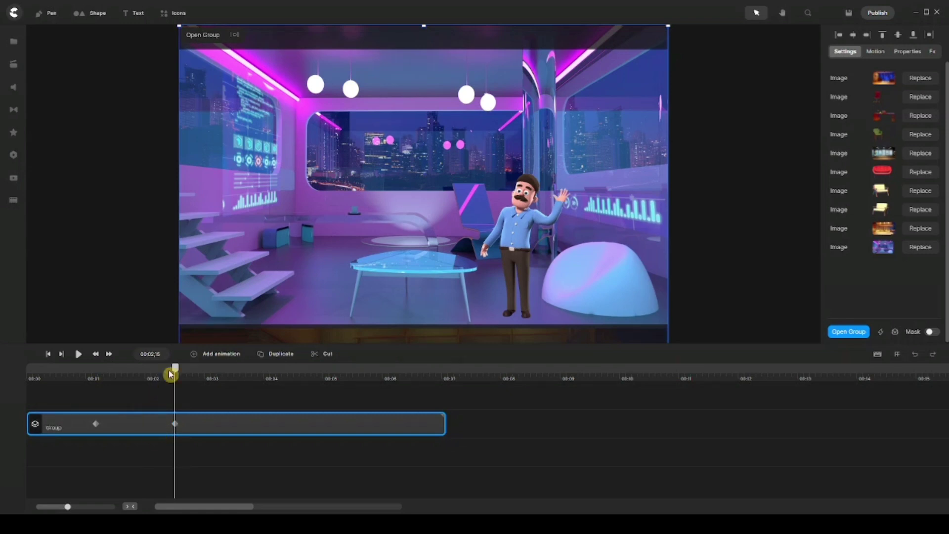
# Open the combined group and apply the Blur effect to the BG 2 and BG 3 scenes.
pyautogui.click(255, 428)
pyautogui.doubleClick(255, 428)
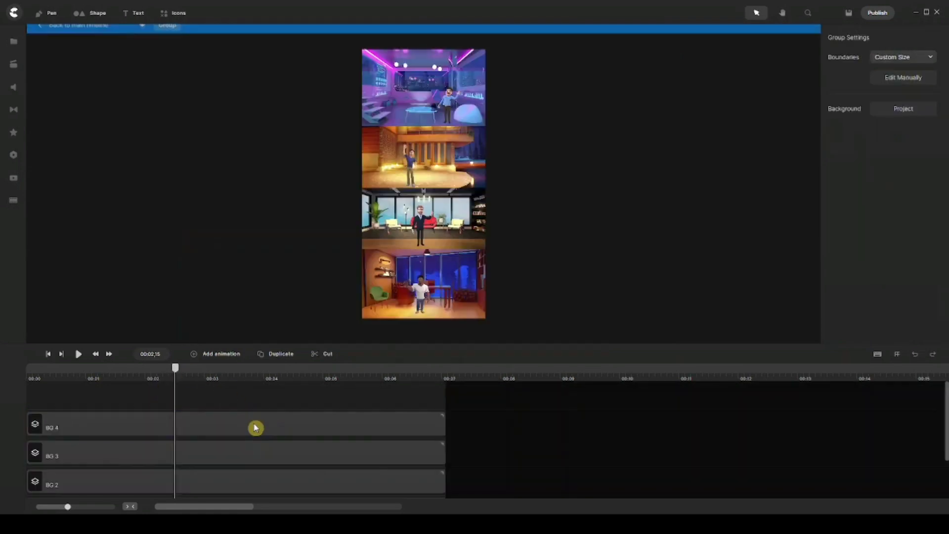
pyautogui.click(273, 452)
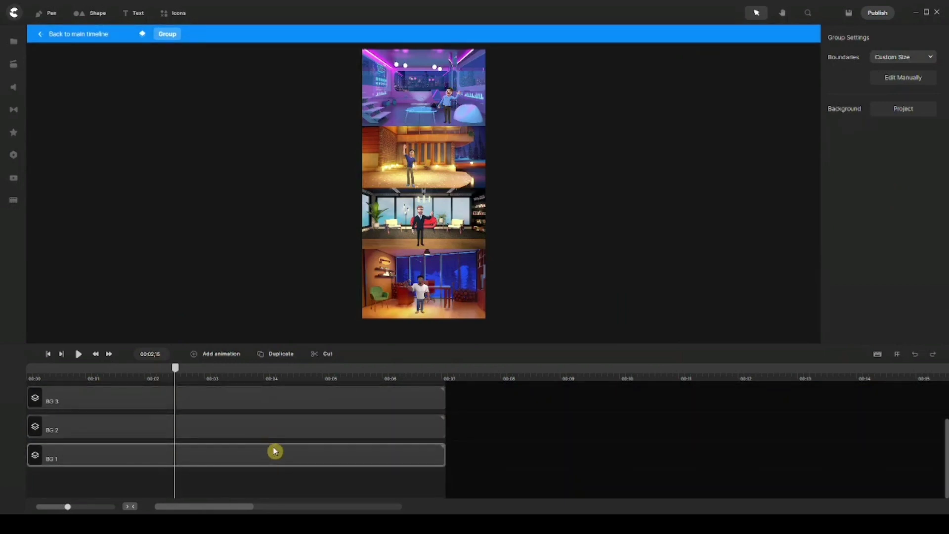
pyautogui.click(281, 432)
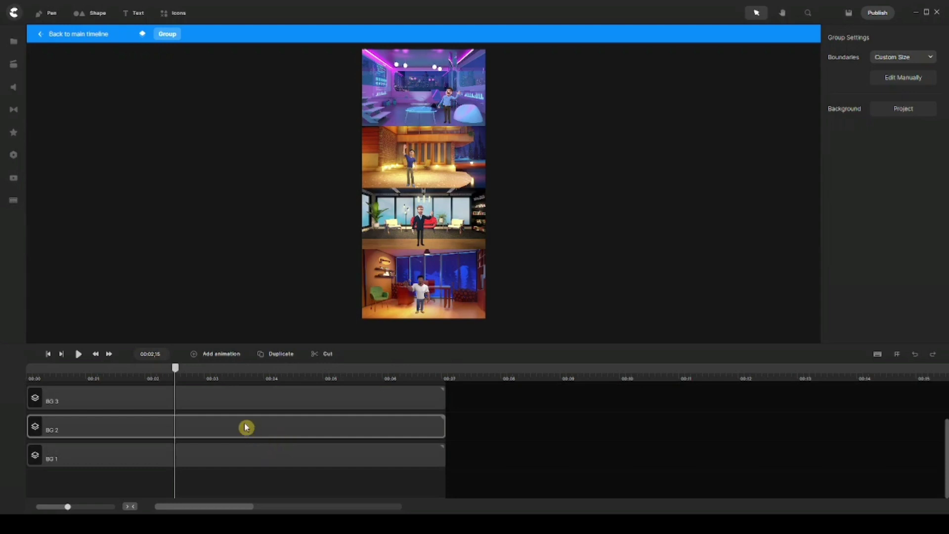
pyautogui.click(276, 397)
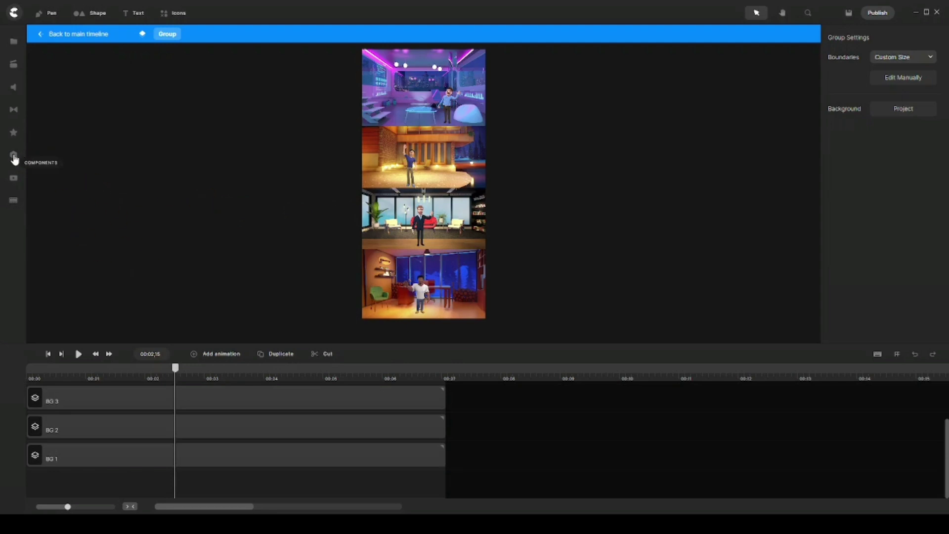
pyautogui.click(14, 133)
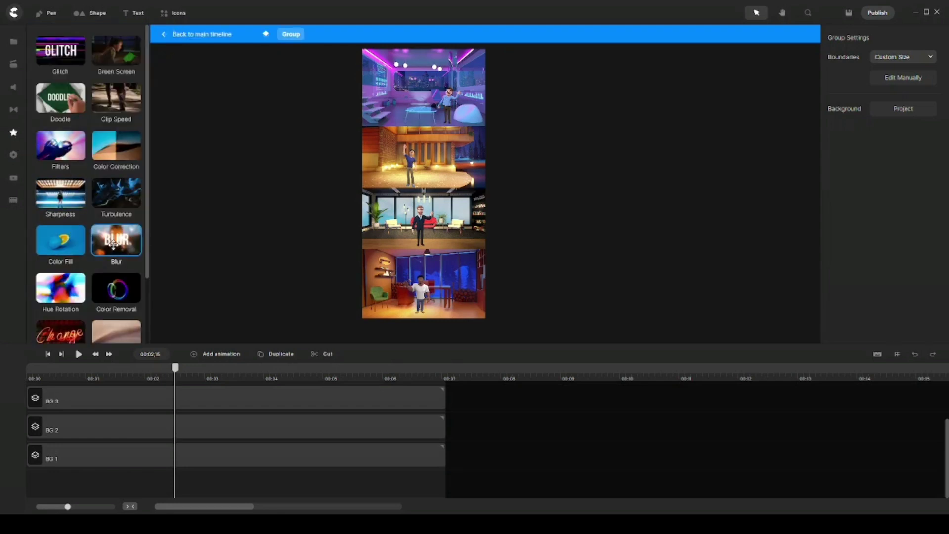
pyautogui.moveTo(113, 242); pyautogui.dragTo(270, 427)
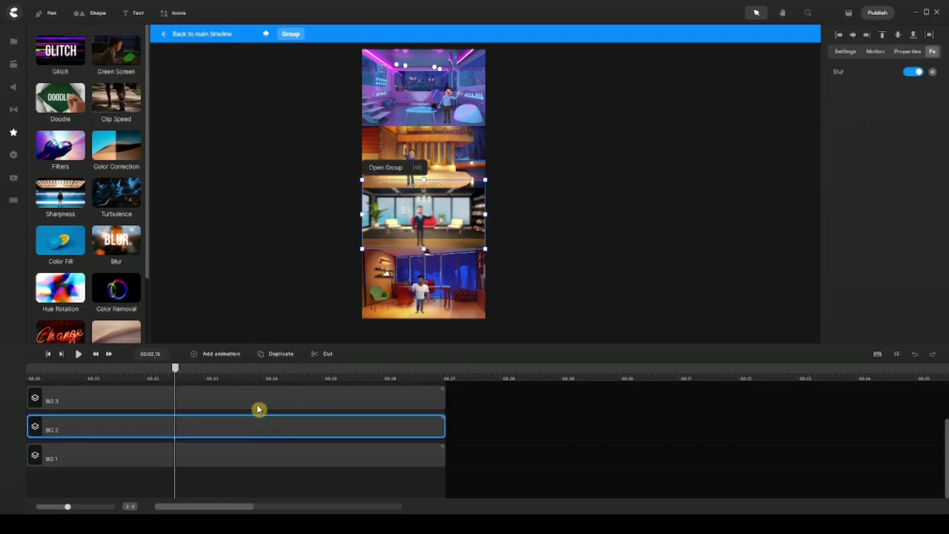
pyautogui.moveTo(122, 240); pyautogui.dragTo(284, 398)
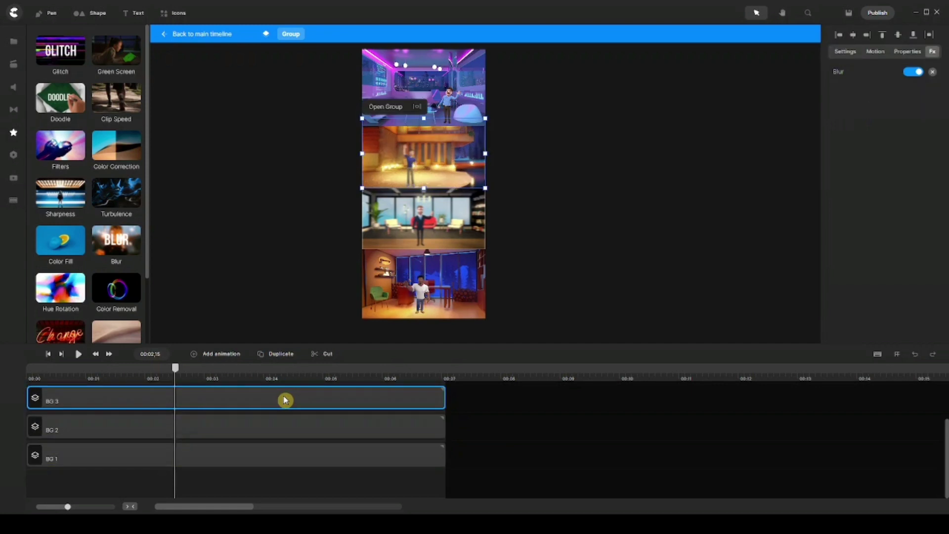
# Set the Blur effect's strength on the BG 2 scene to 16, leaving In and Out Animation off.
pyautogui.click(326, 427)
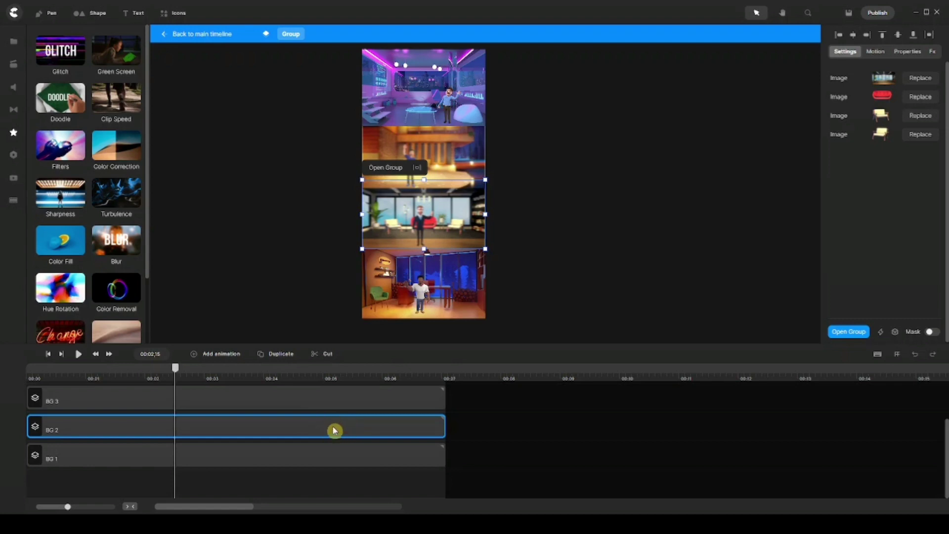
pyautogui.click(932, 54)
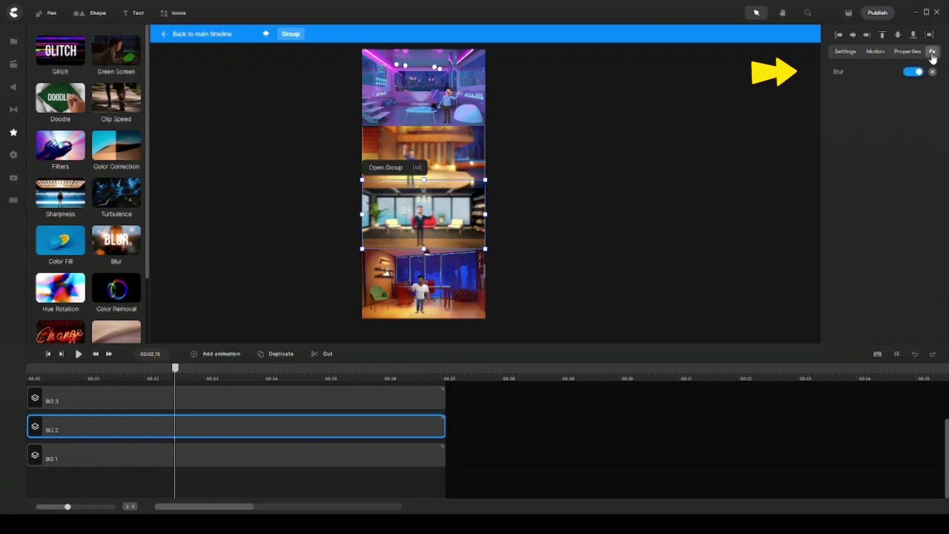
pyautogui.click(838, 73)
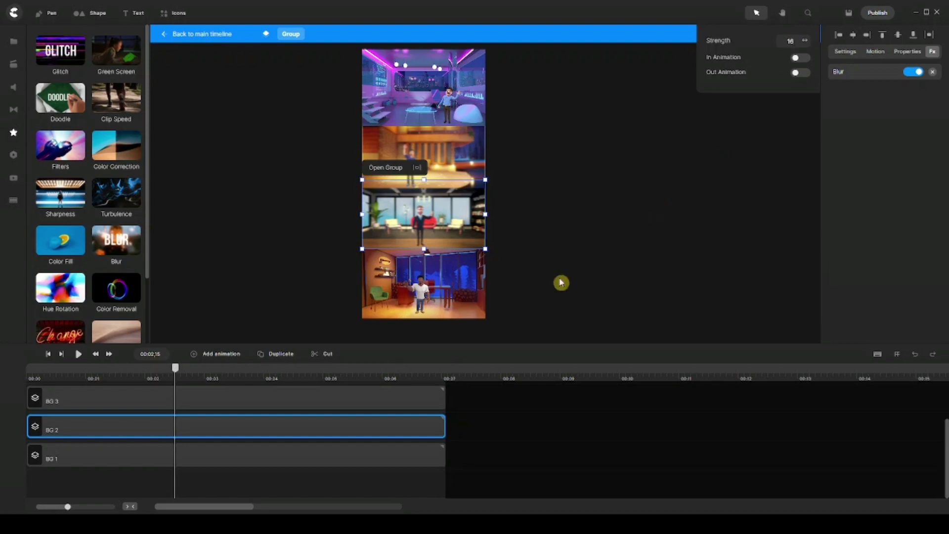
# Give the BG 3 scene's Blur effect a strength of 16 as well.
pyautogui.click(343, 404)
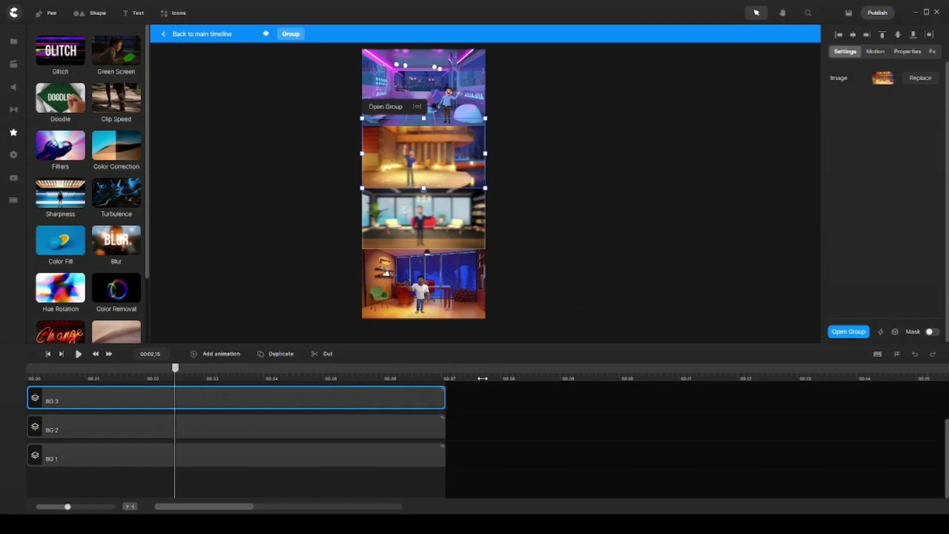
pyautogui.click(932, 52)
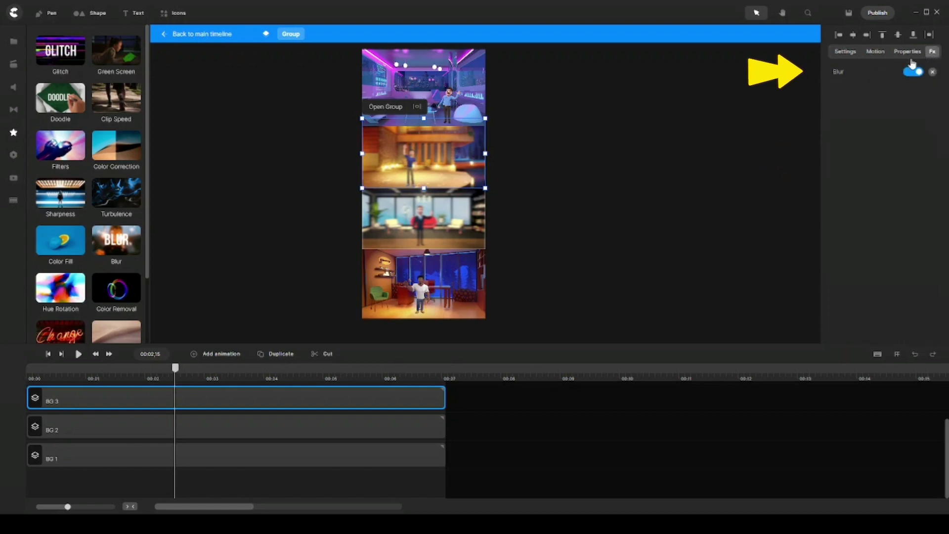
pyautogui.click(839, 74)
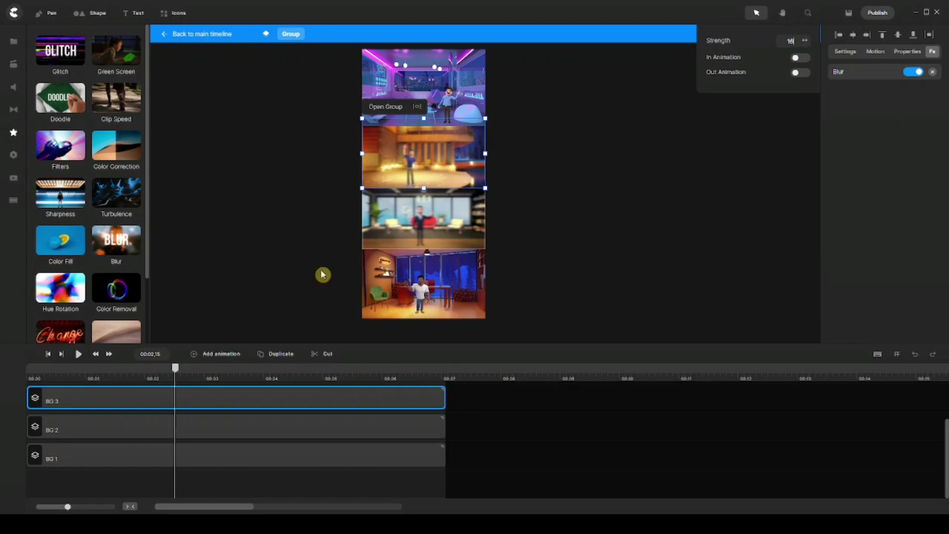
pyautogui.click(298, 294)
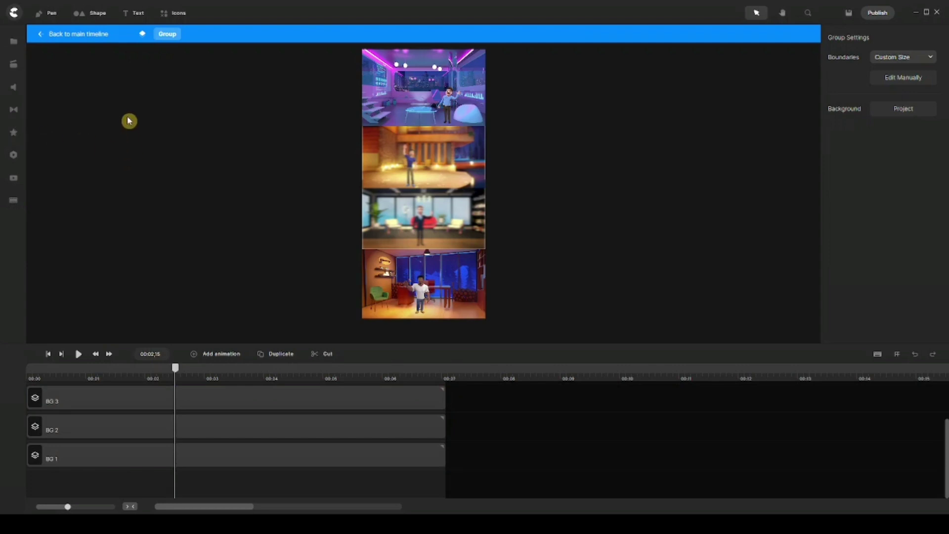
# Return to the main timeline and play the blurred scene transition from the start.
pyautogui.click(72, 34)
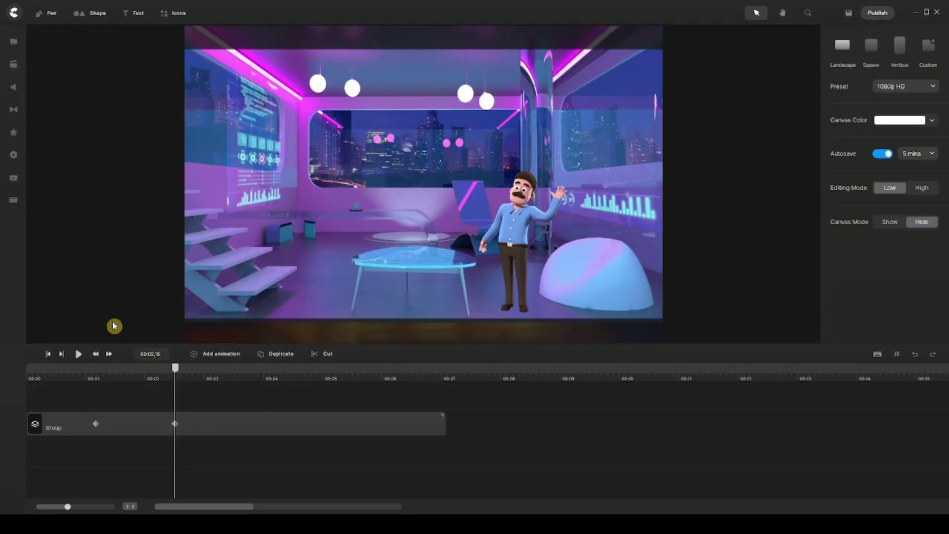
pyautogui.click(47, 355)
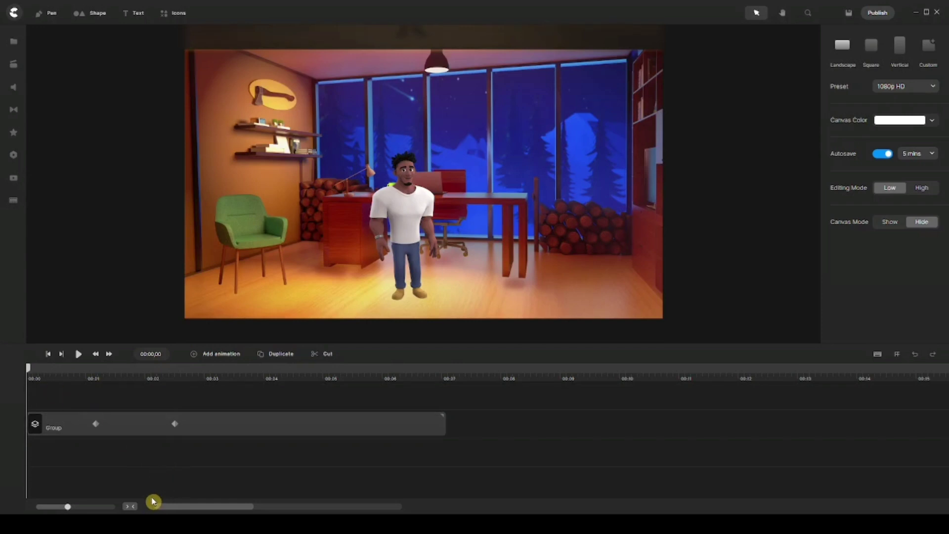
pyautogui.press('space')
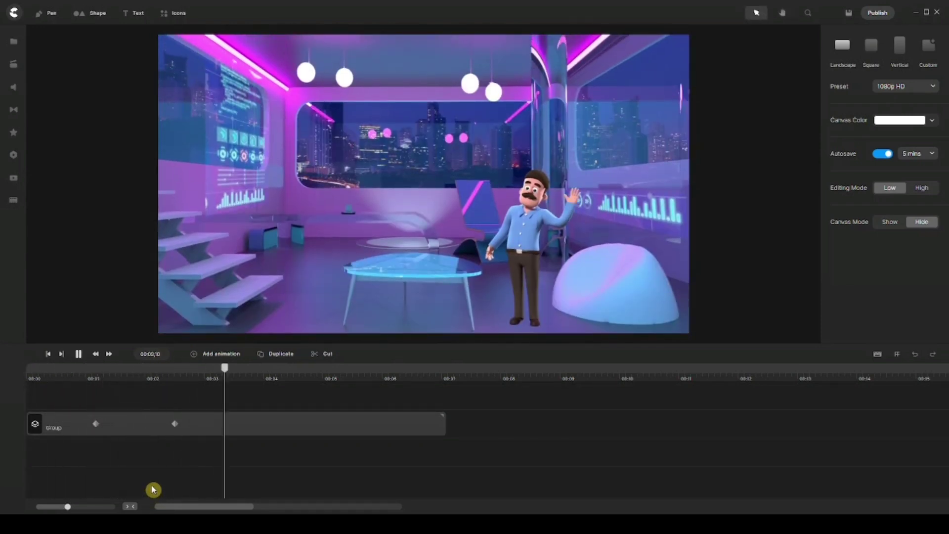
pyautogui.press('space')
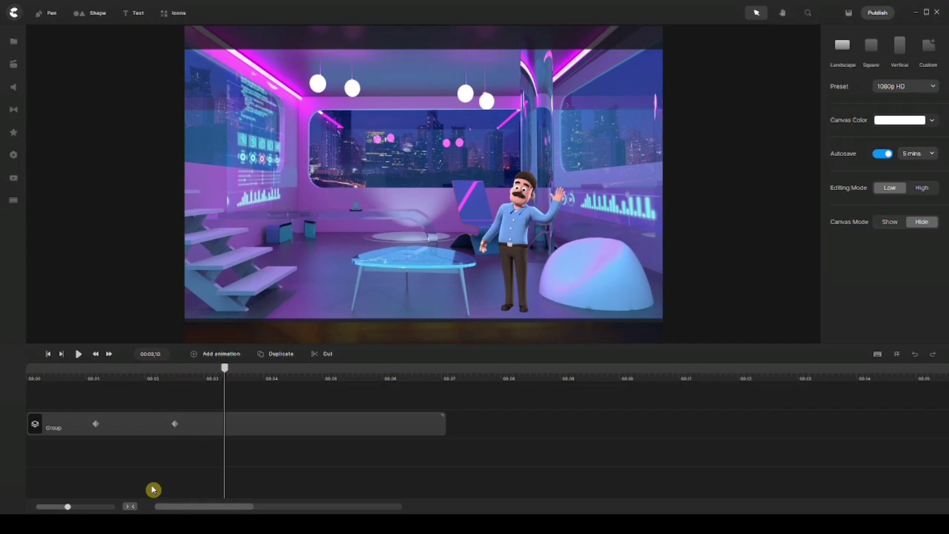